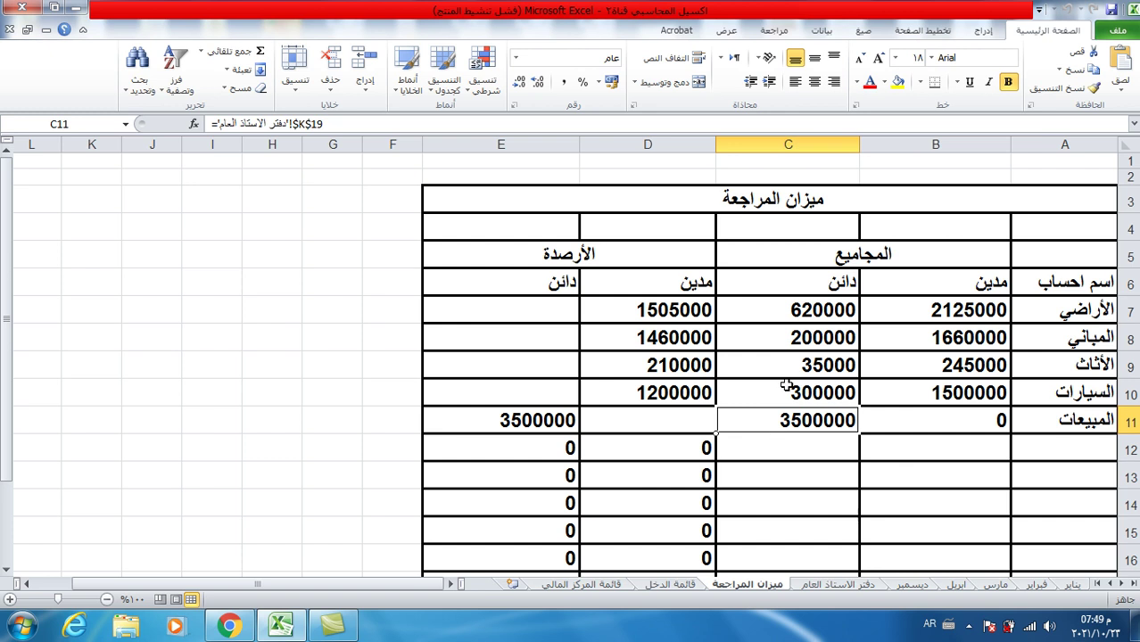
Step: Move past the Income Statement title card to the ميزان المراجعة trial balance sheet
left_click(785, 384)
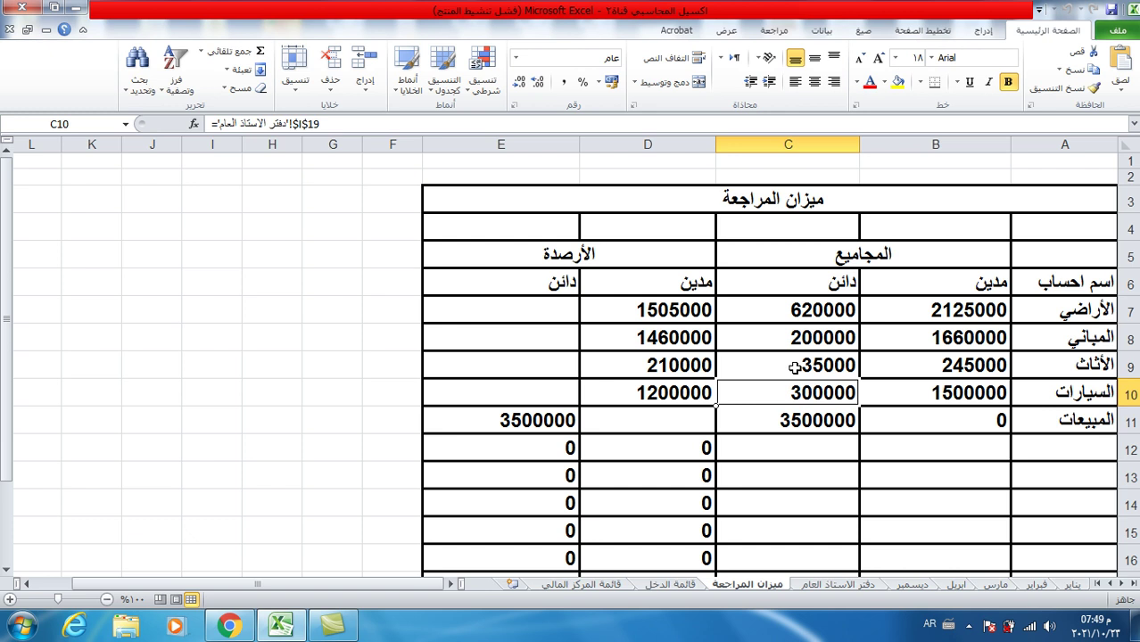
Step: Switch to the قائمة الدخل sheet and review its description and net sales headings in C6 and C7
left_click(670, 587)
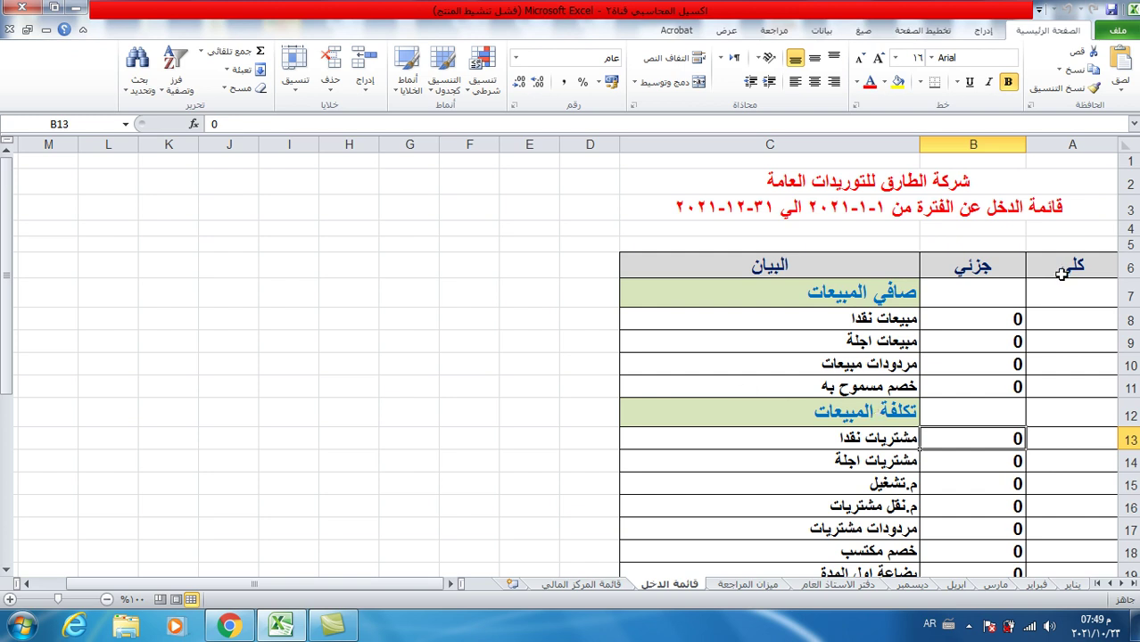
left_click(834, 265)
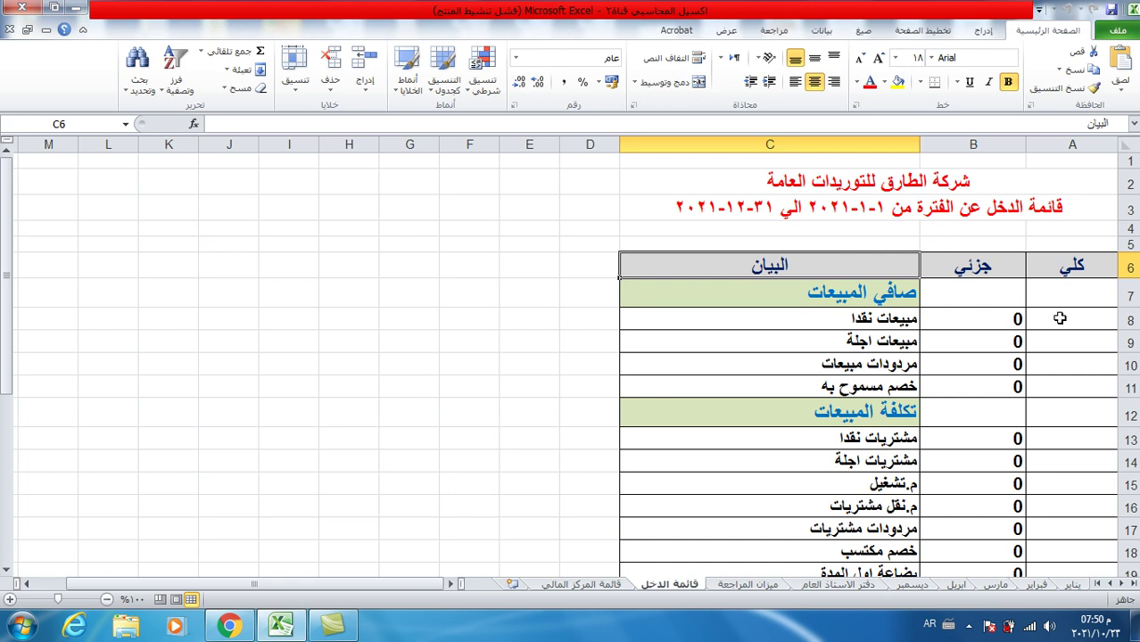
left_click(845, 296)
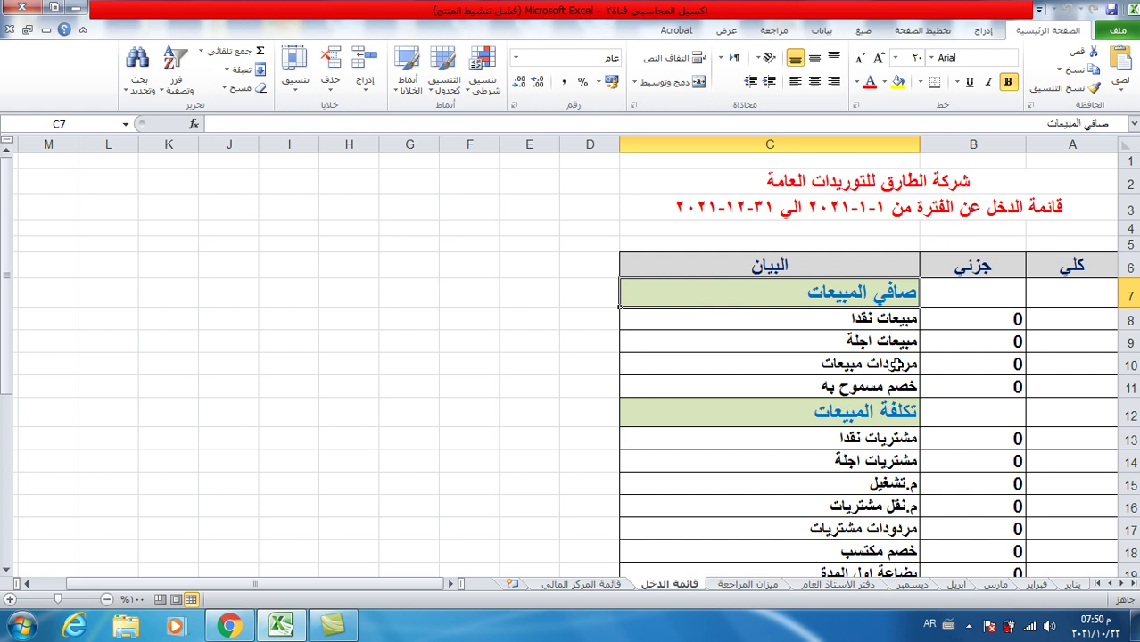
Step: Copy trial balance cell E11 (3500000) and paste it as a link into cash sales cell B8
left_click(742, 587)
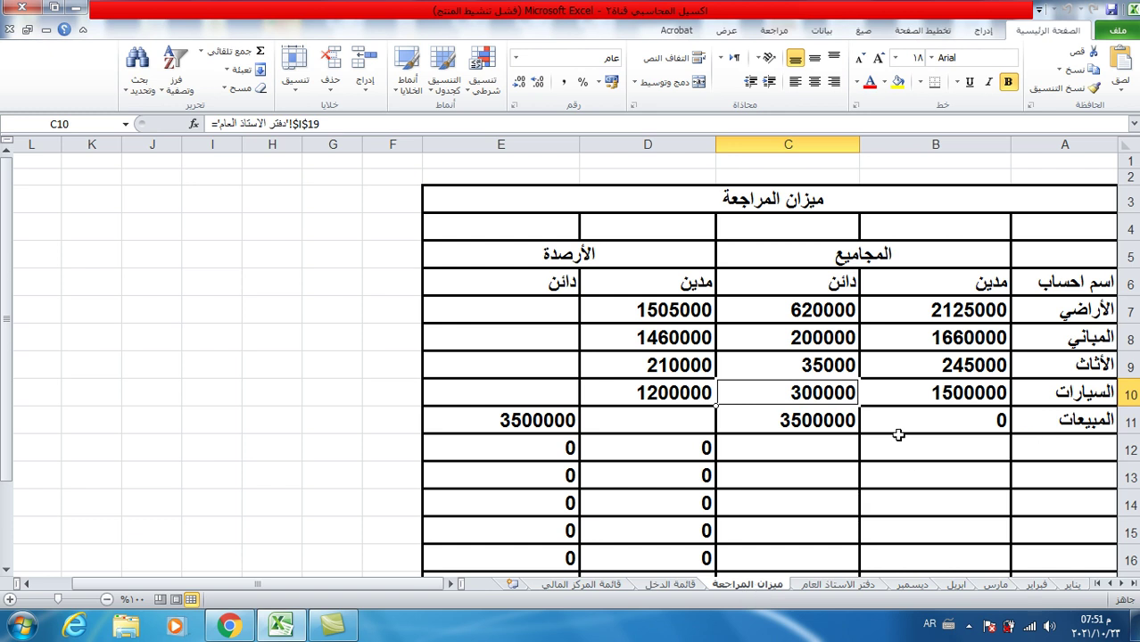
left_click(532, 421)
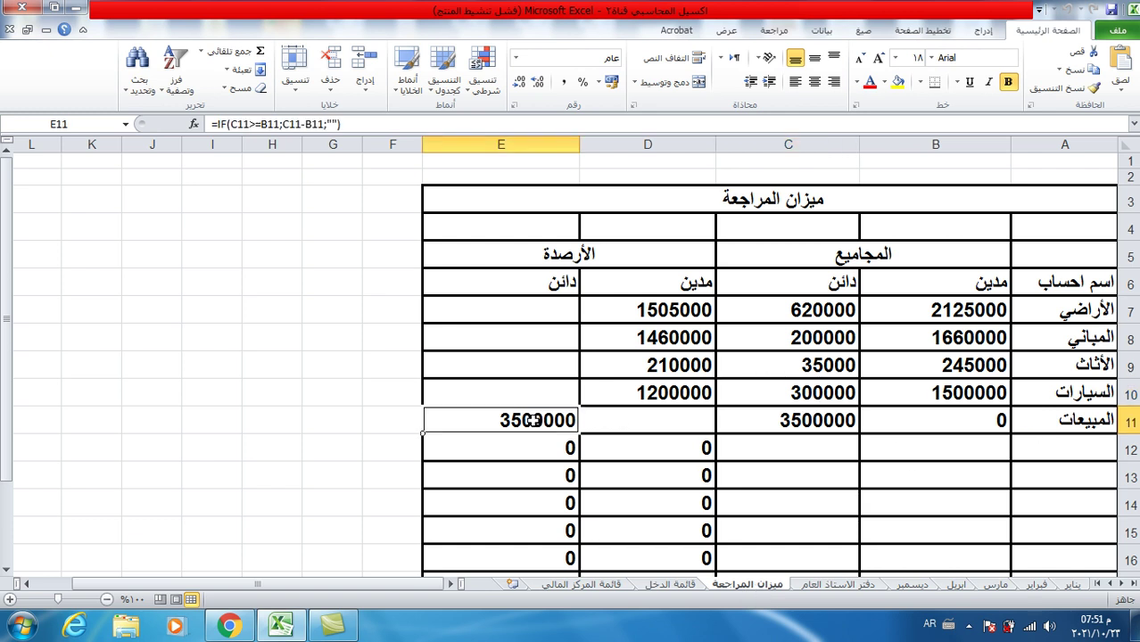
right_click(532, 421)
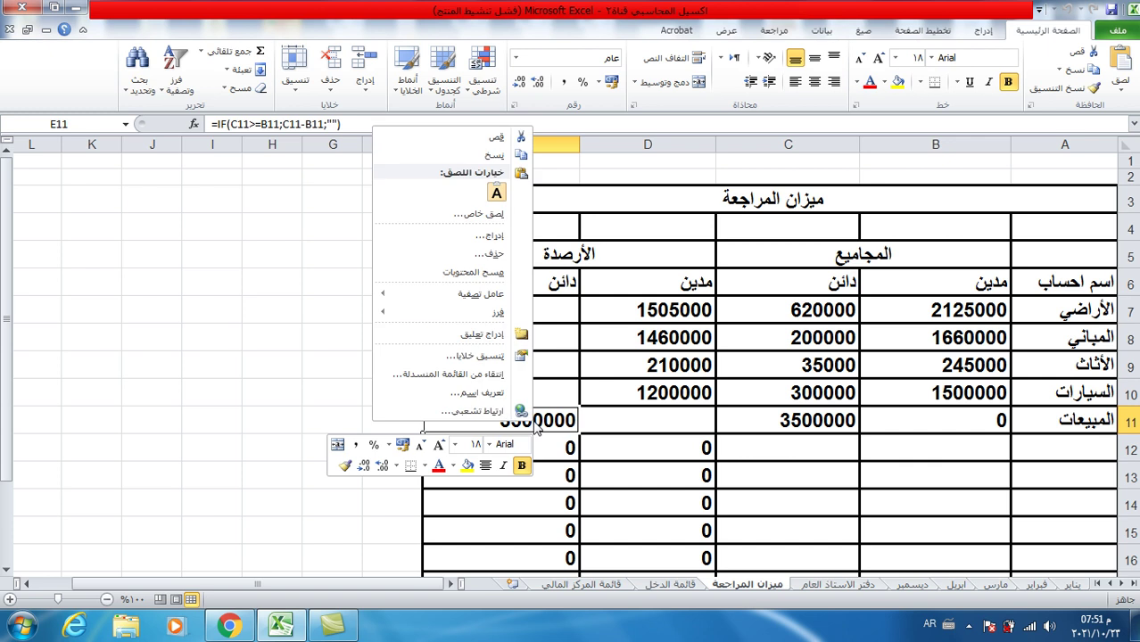
left_click(497, 154)
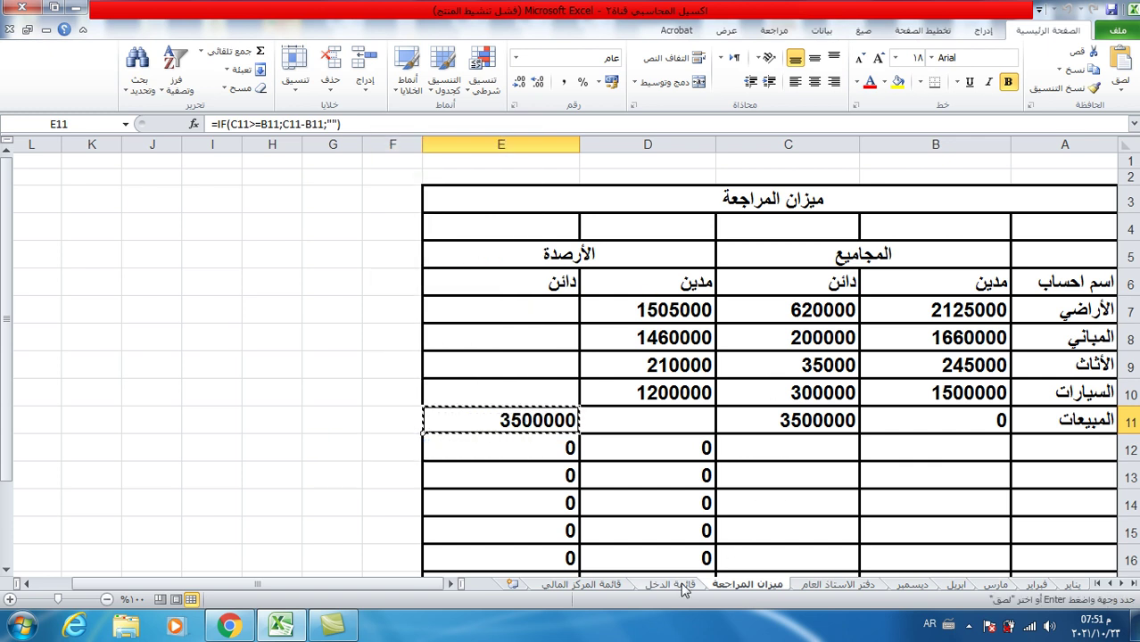
left_click(682, 586)
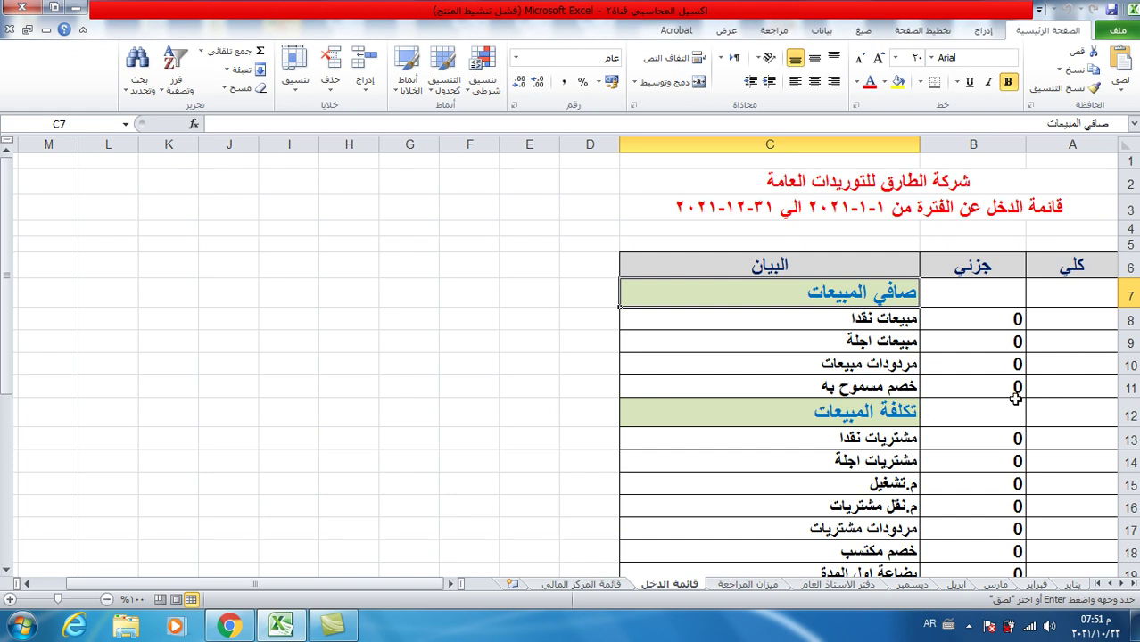
left_click(992, 319)
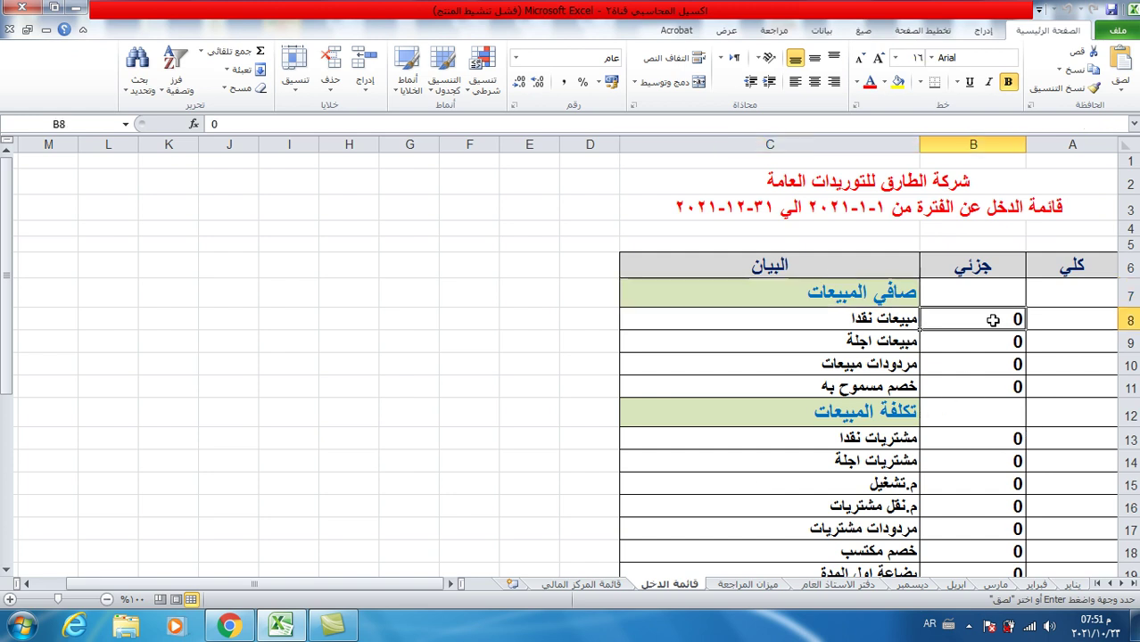
right_click(991, 319)
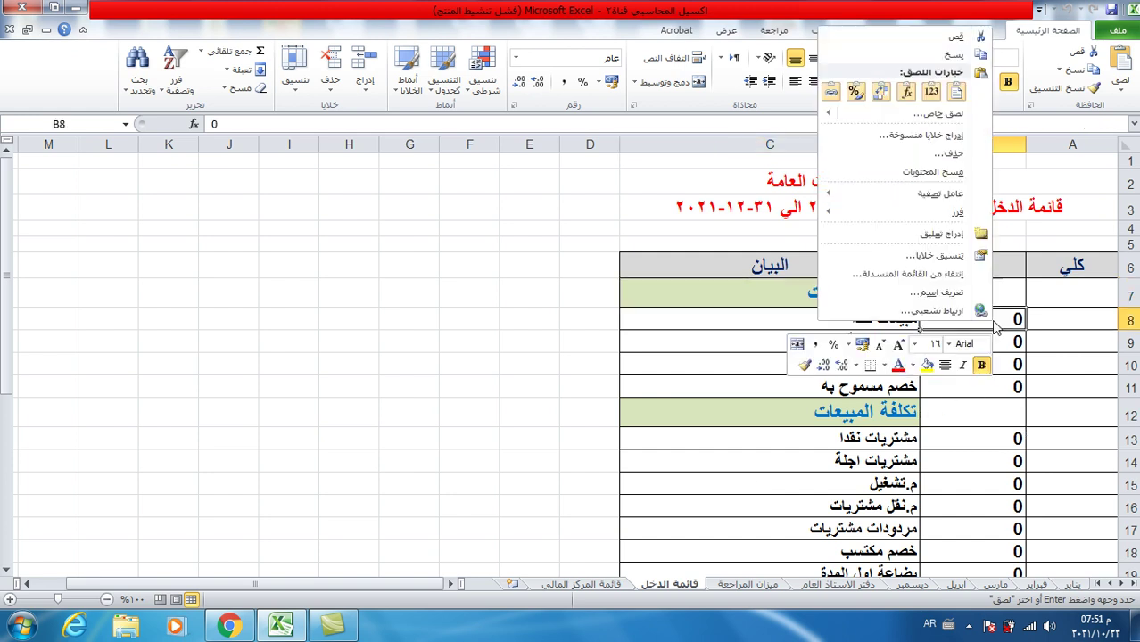
left_click(831, 92)
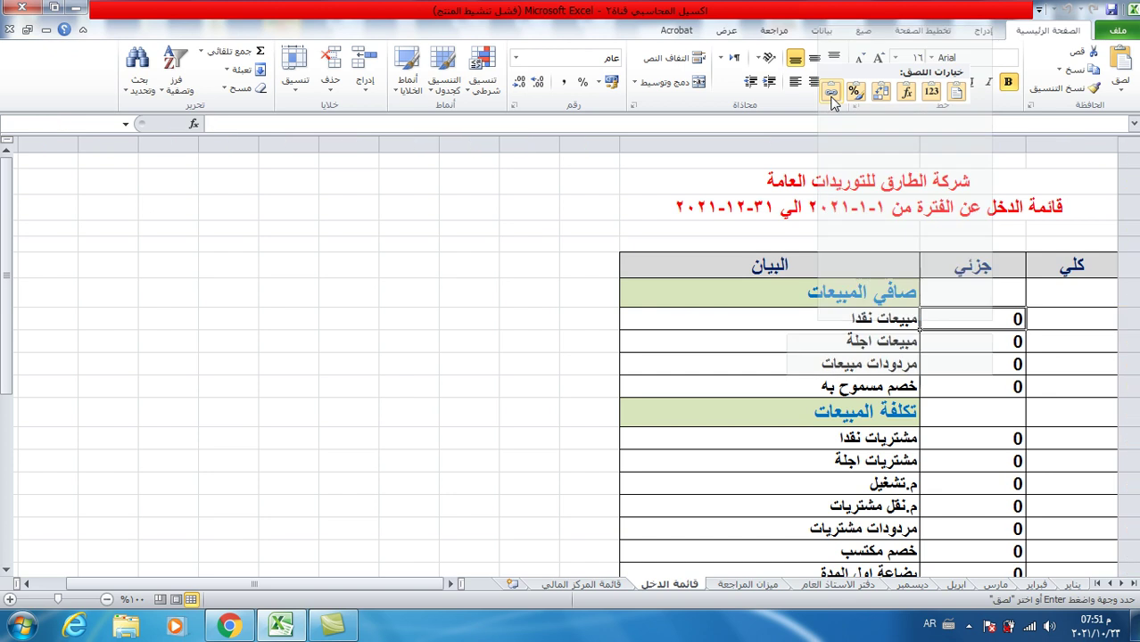
left_click(979, 410)
Step: Compare the credit sales, sales returns and discount allowed amounts with the trial balance sales figures
left_click(992, 343)
left_click(987, 365)
left_click(981, 387)
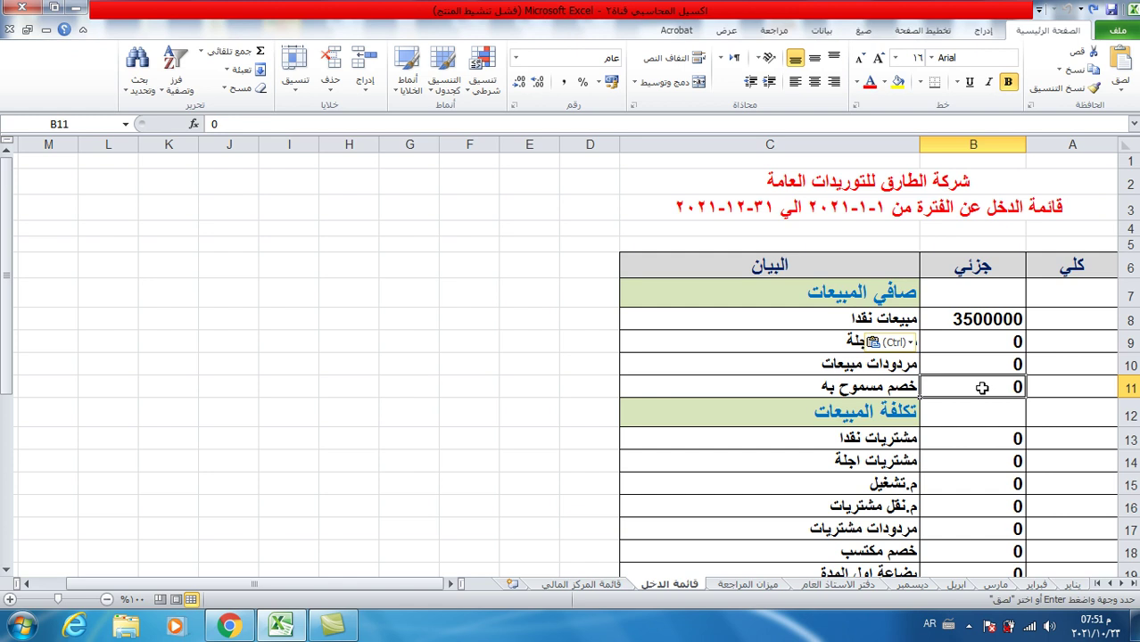
left_click(764, 589)
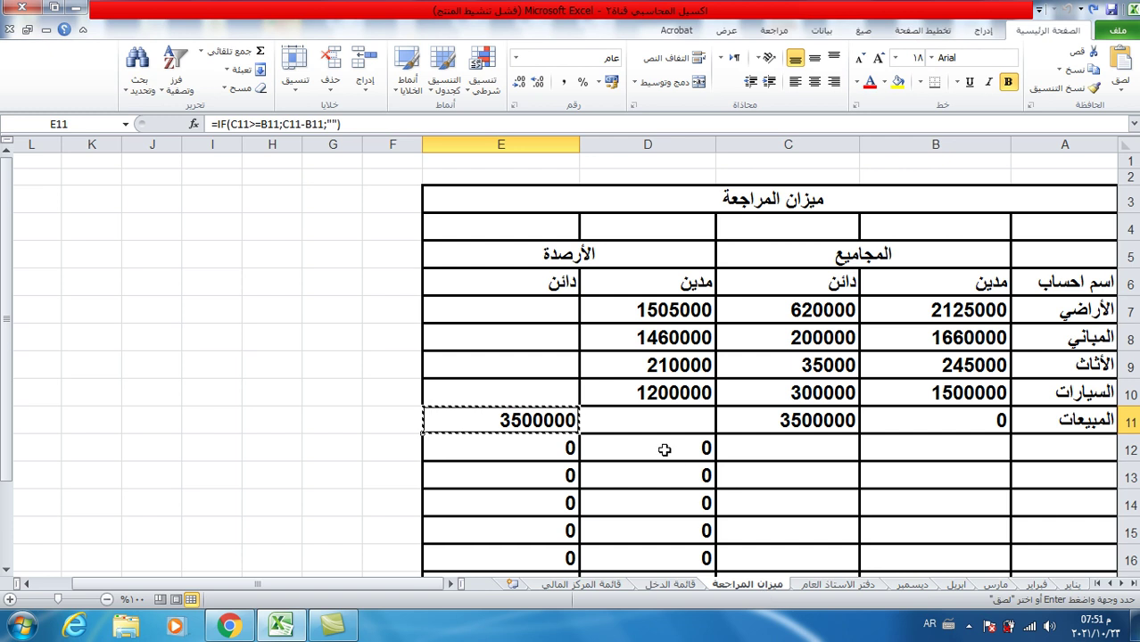
left_click(683, 589)
left_click(744, 589)
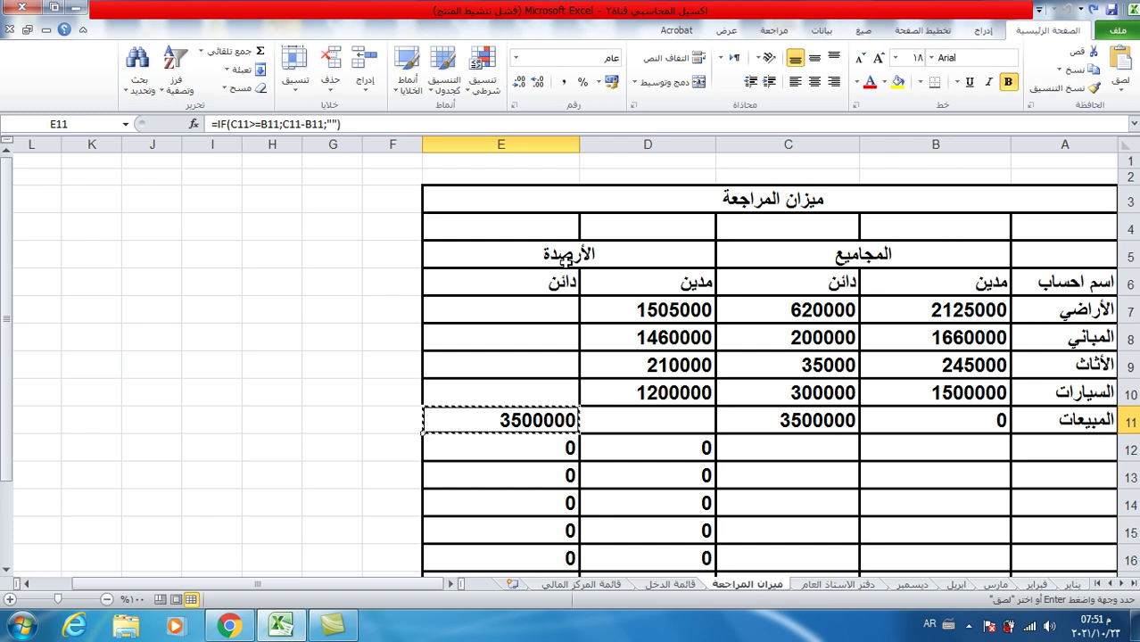
left_click(687, 587)
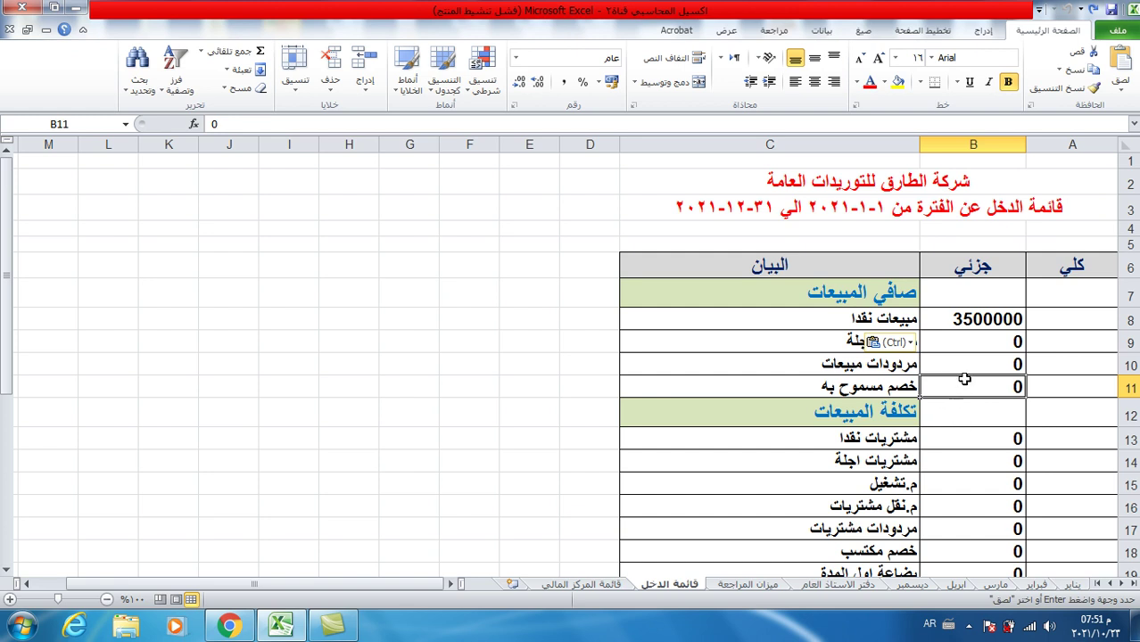
left_click(976, 342)
left_click(963, 364)
left_click(963, 386)
Step: Enter =B8+B9-B10-B11 in A7 so net sales shows 3500000
left_click(1062, 302)
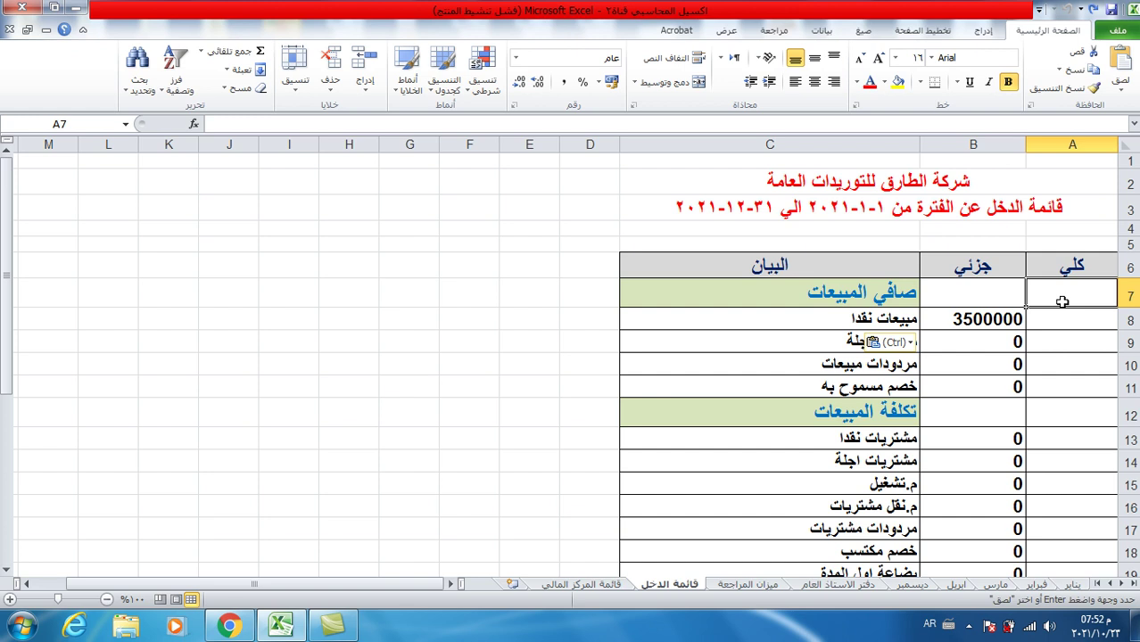
type("=")
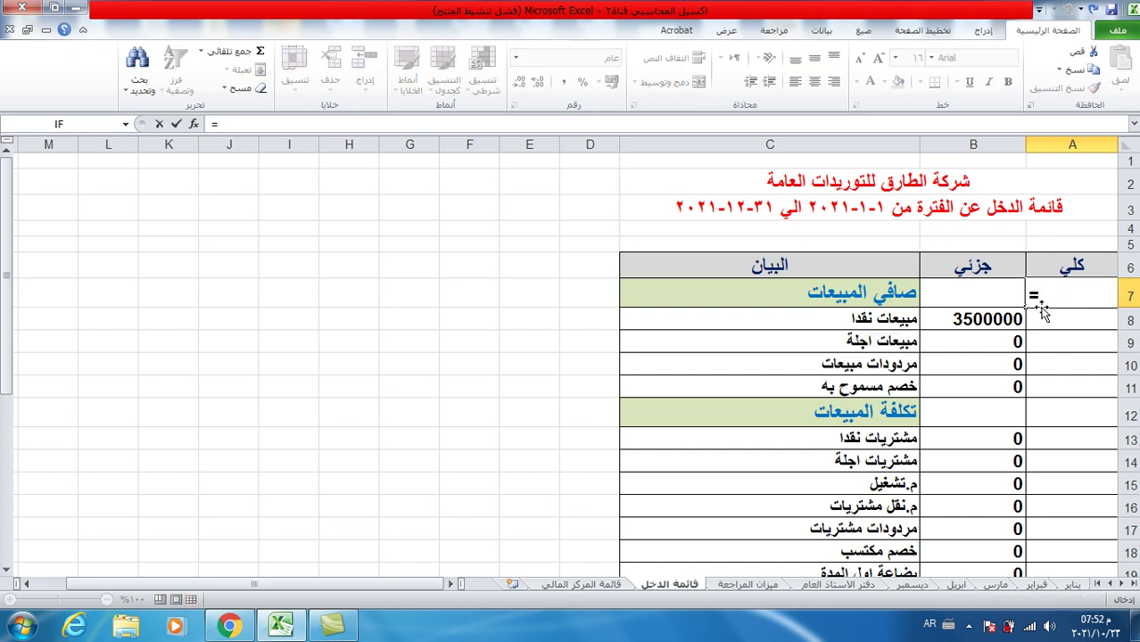
left_click(972, 329)
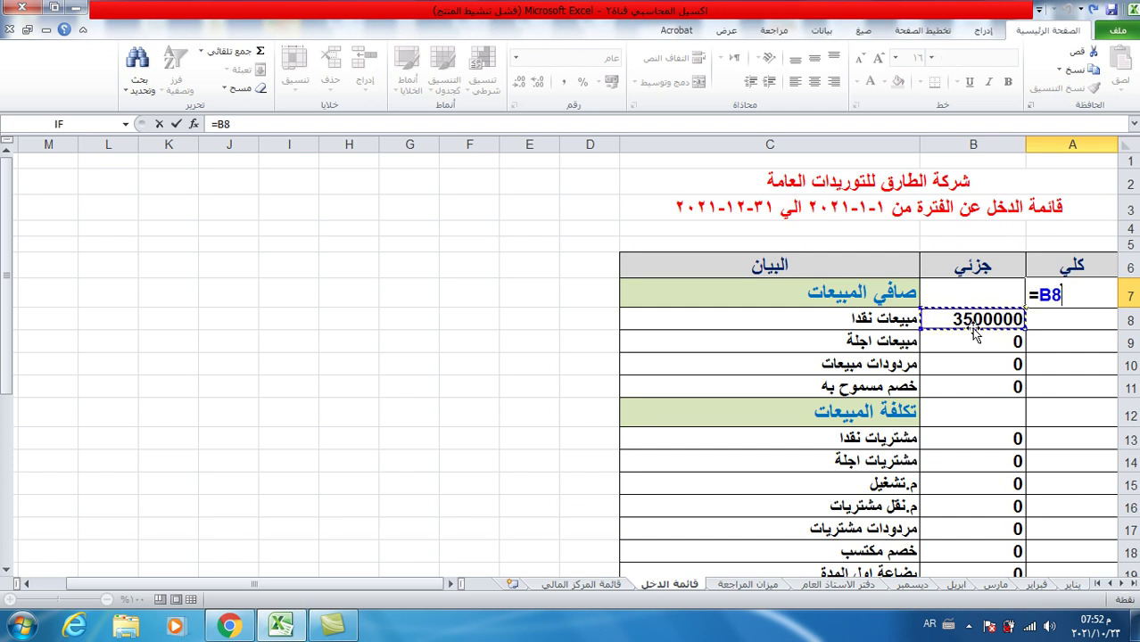
type("+")
left_click(963, 342)
type("-")
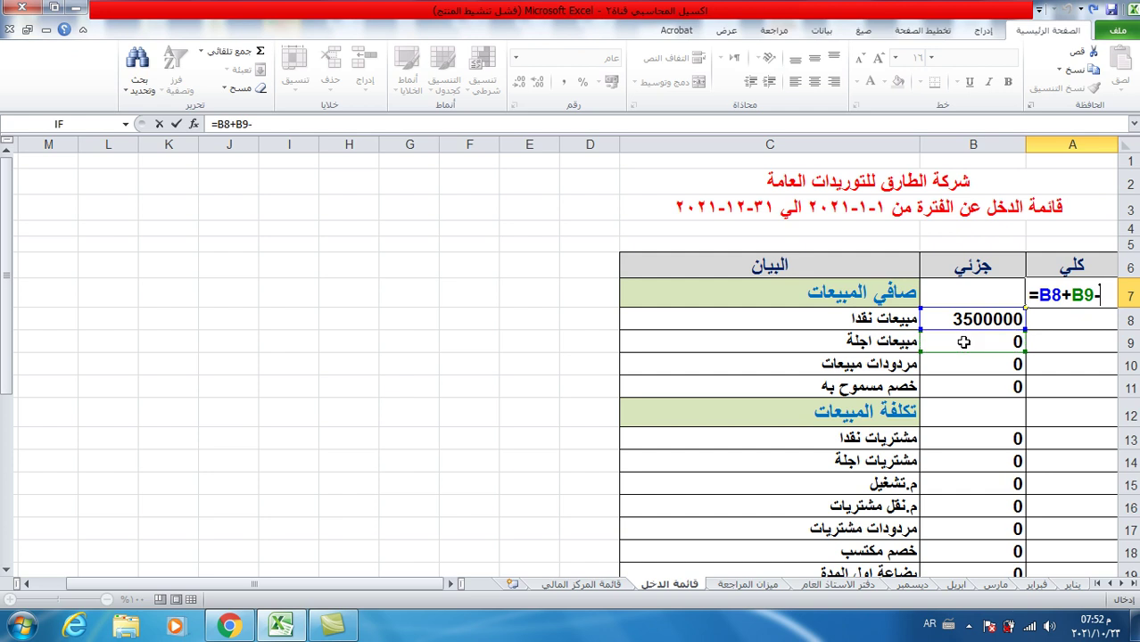
left_click(972, 365)
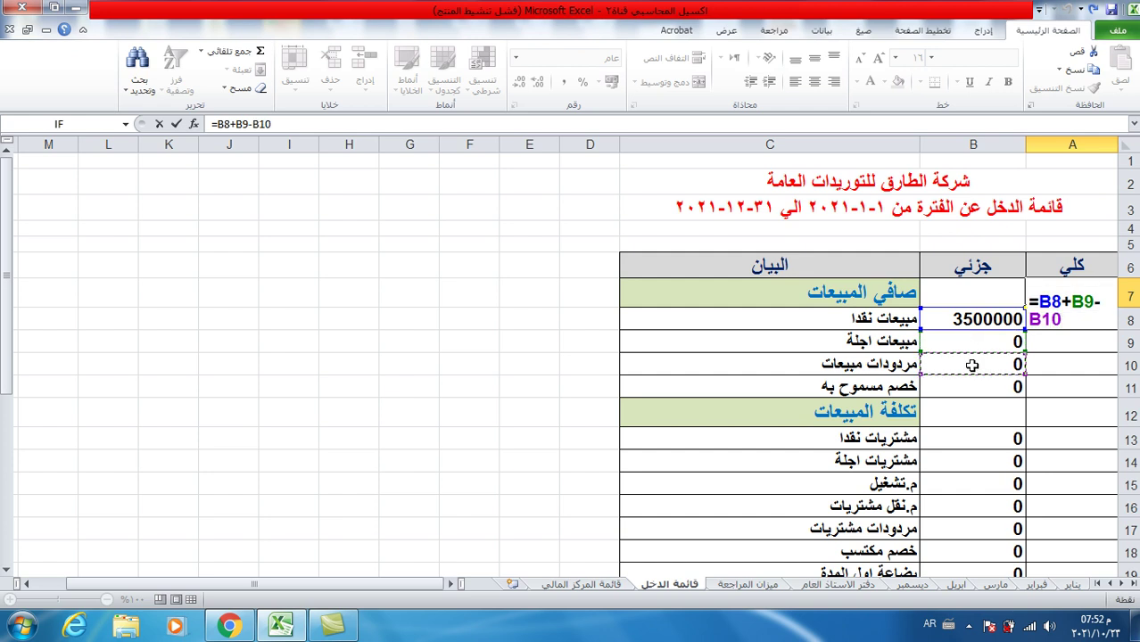
type("-")
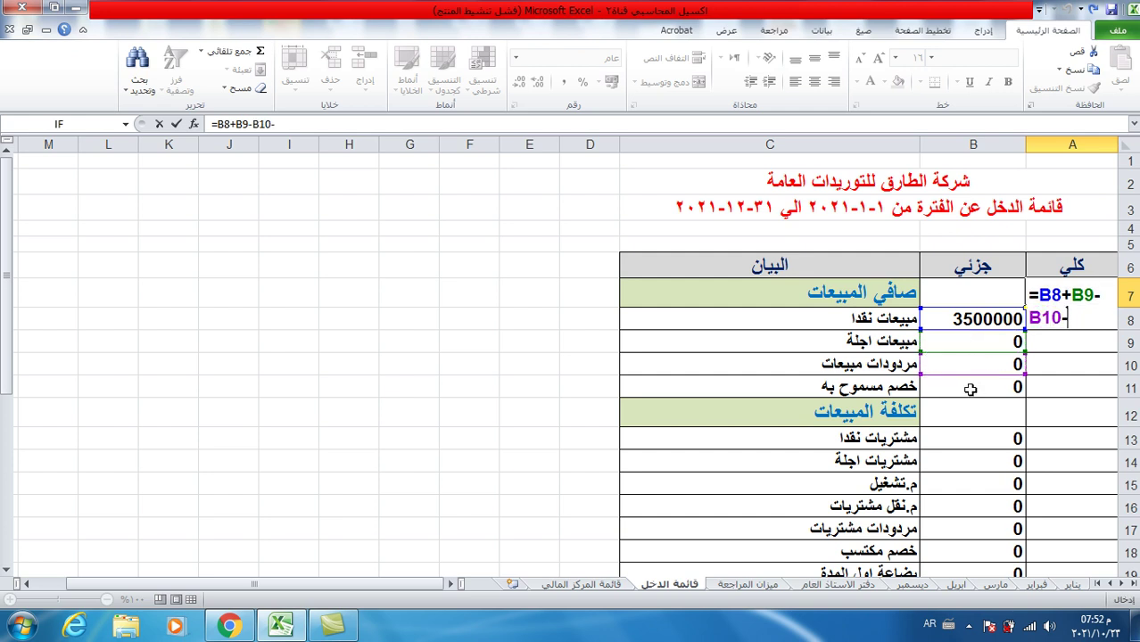
left_click(969, 387)
key("Return")
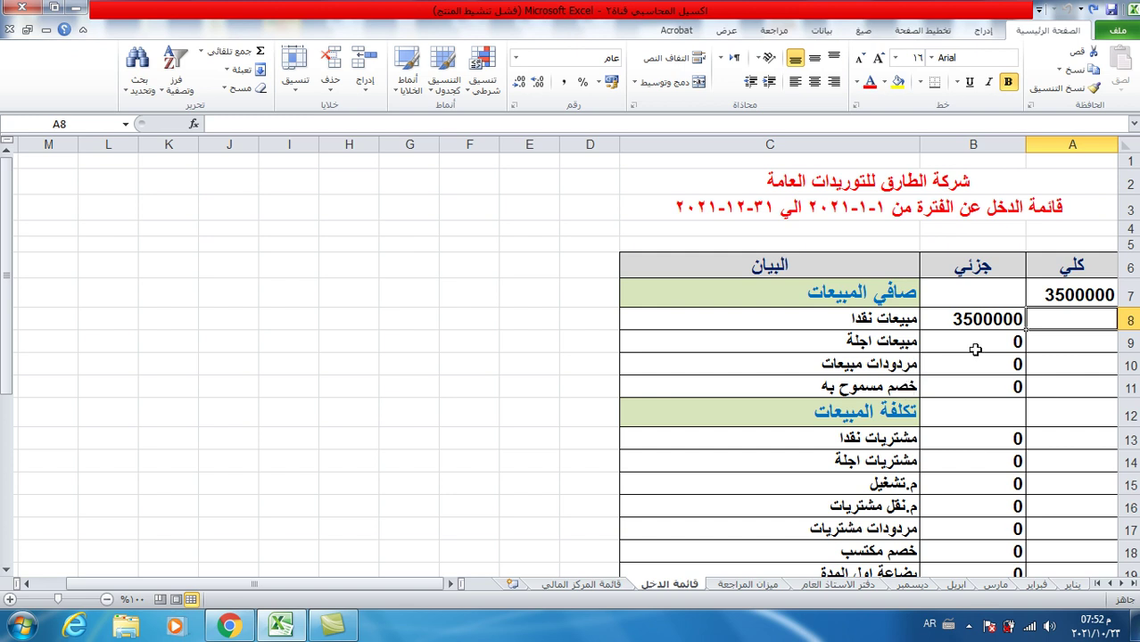
left_click(1061, 293)
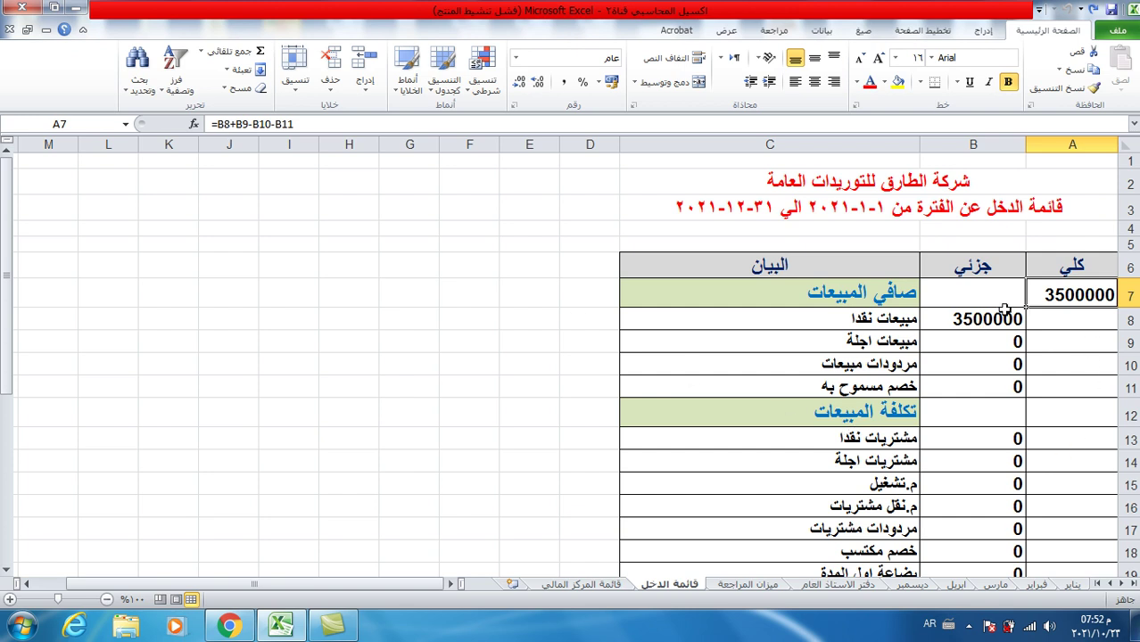
left_click(880, 410)
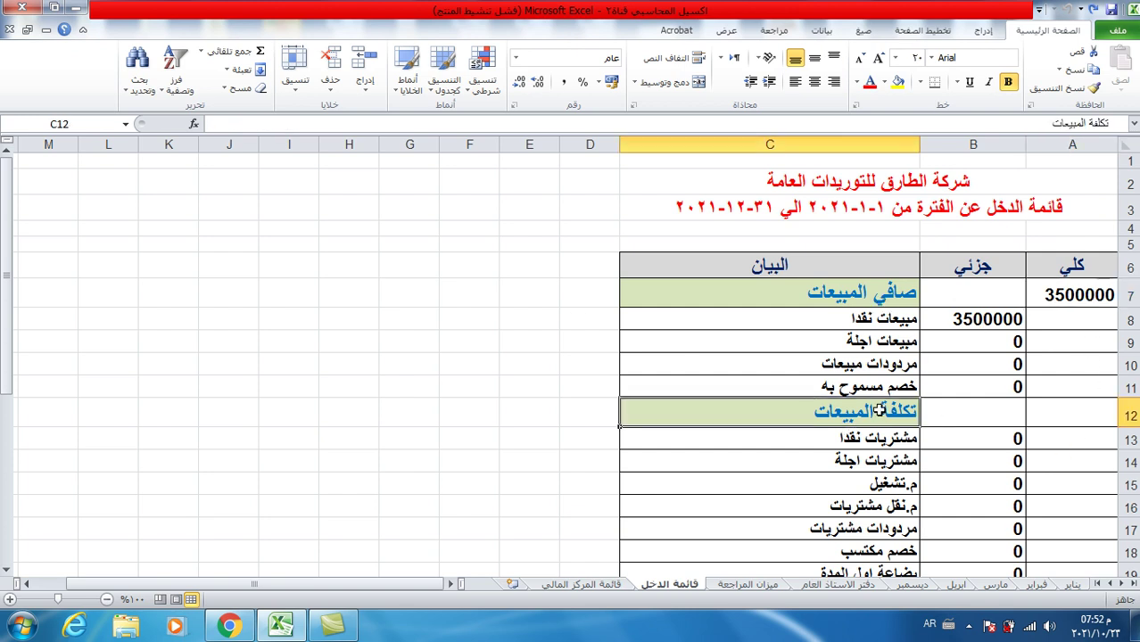
scroll(880, 410, "down", 2)
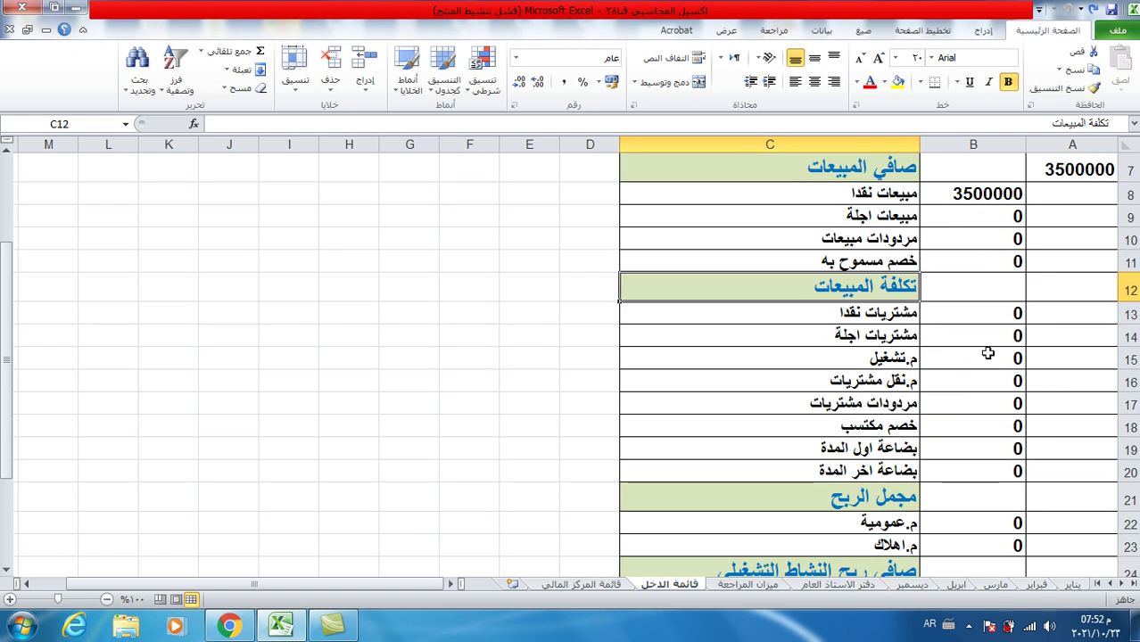
left_click(975, 313)
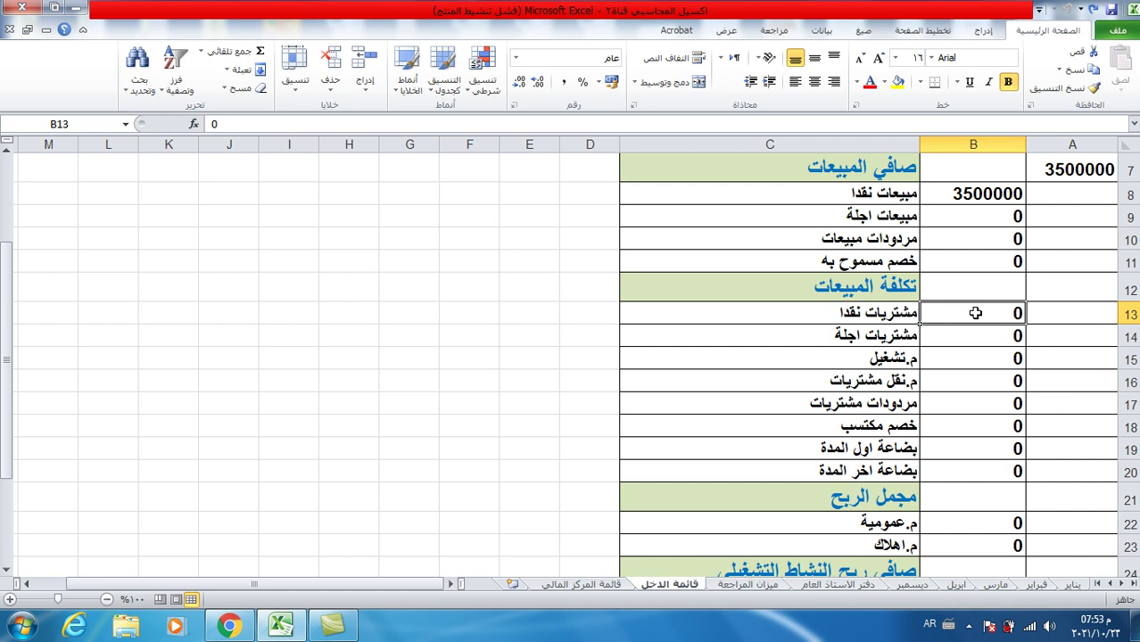
left_click(765, 586)
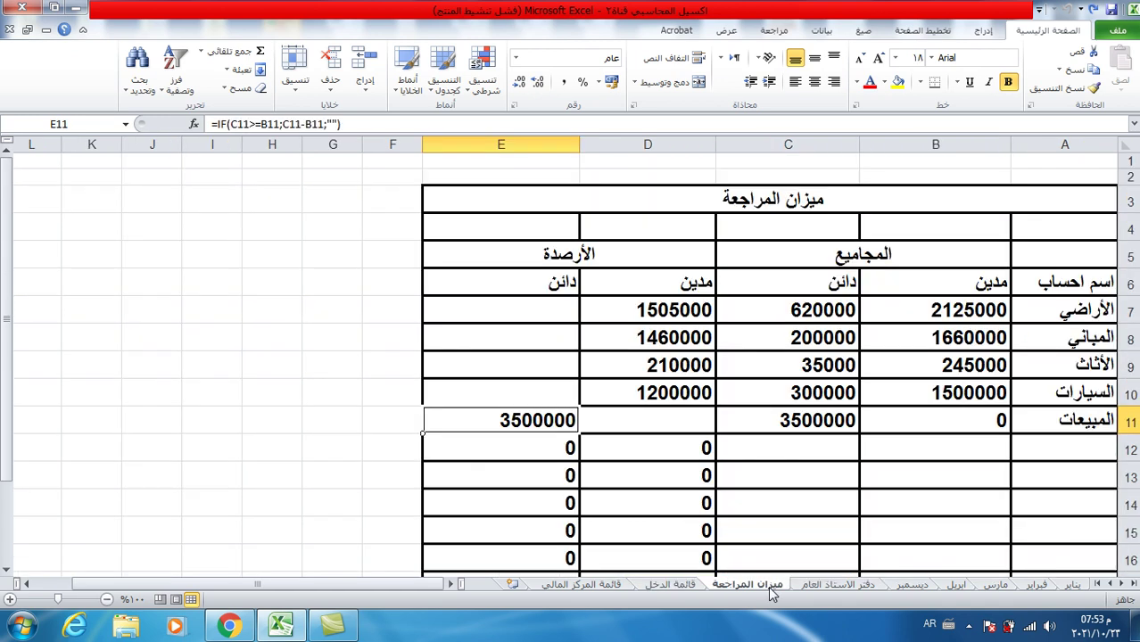
scroll(1061, 391, "down", 3)
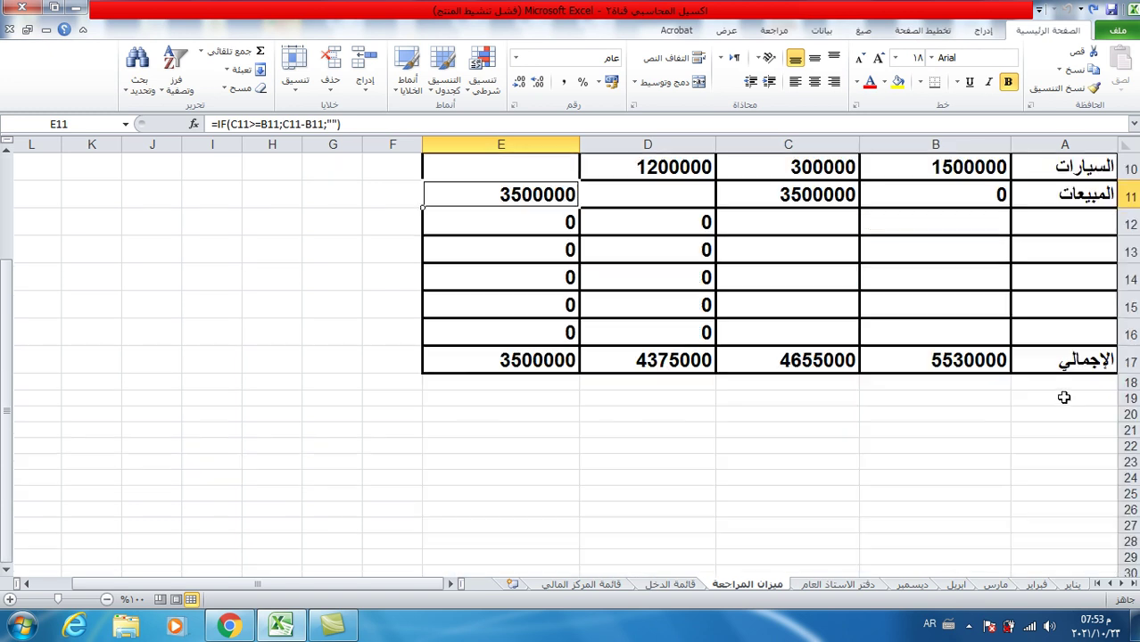
left_click(685, 589)
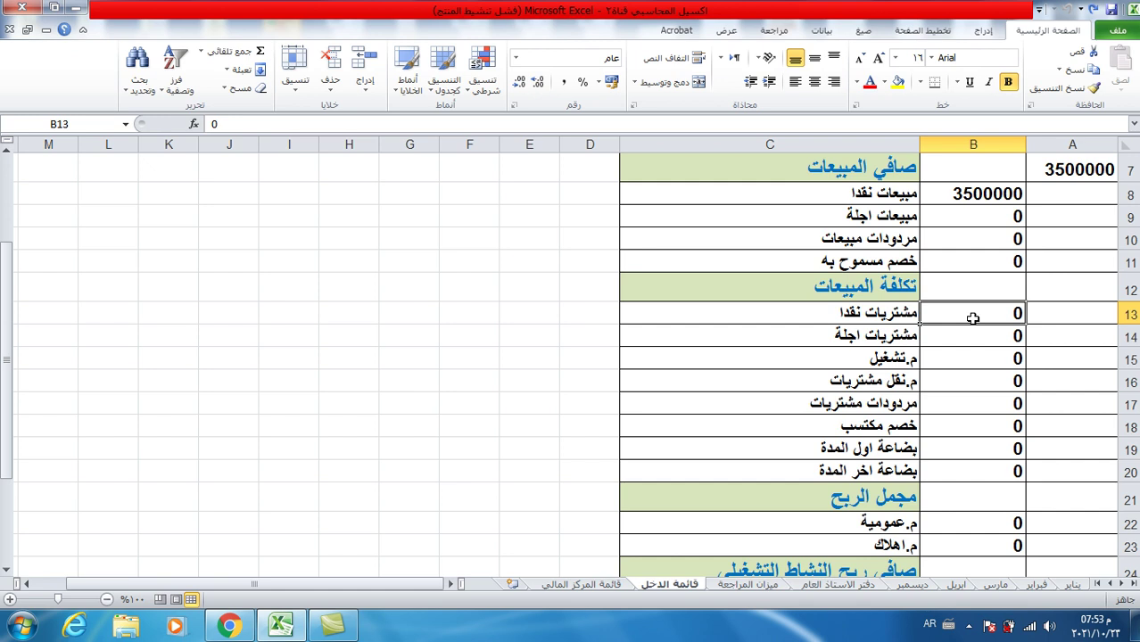
Step: Enter cash purchases 45000, credit purchases 200000, operating expenses 4000 and purchase transport 6000
type("45000")
key("Return")
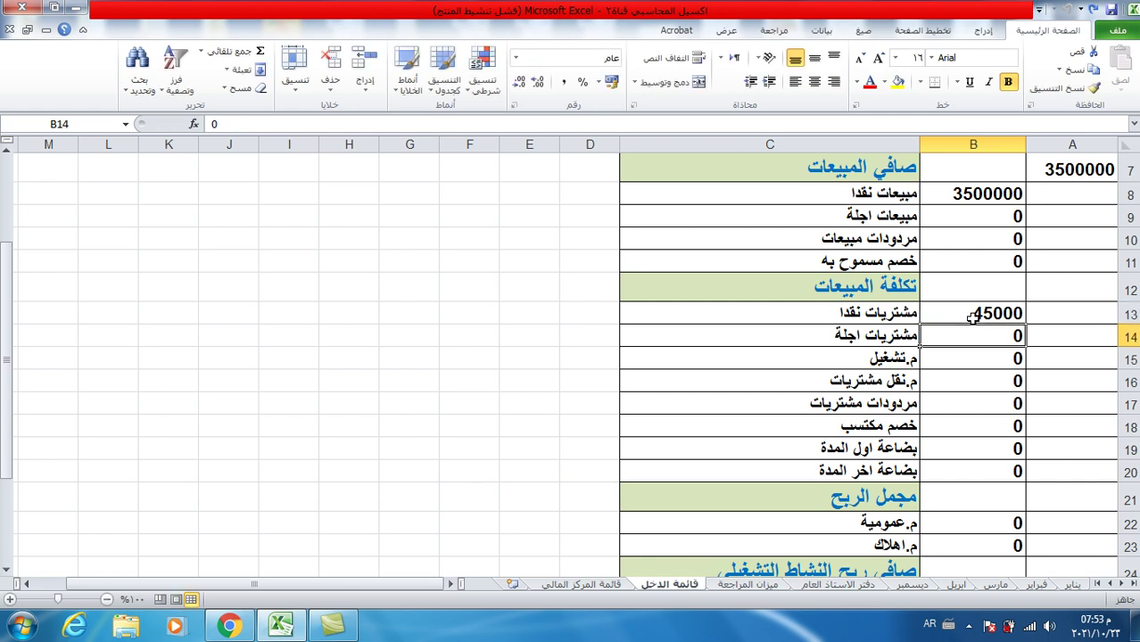
type("200000")
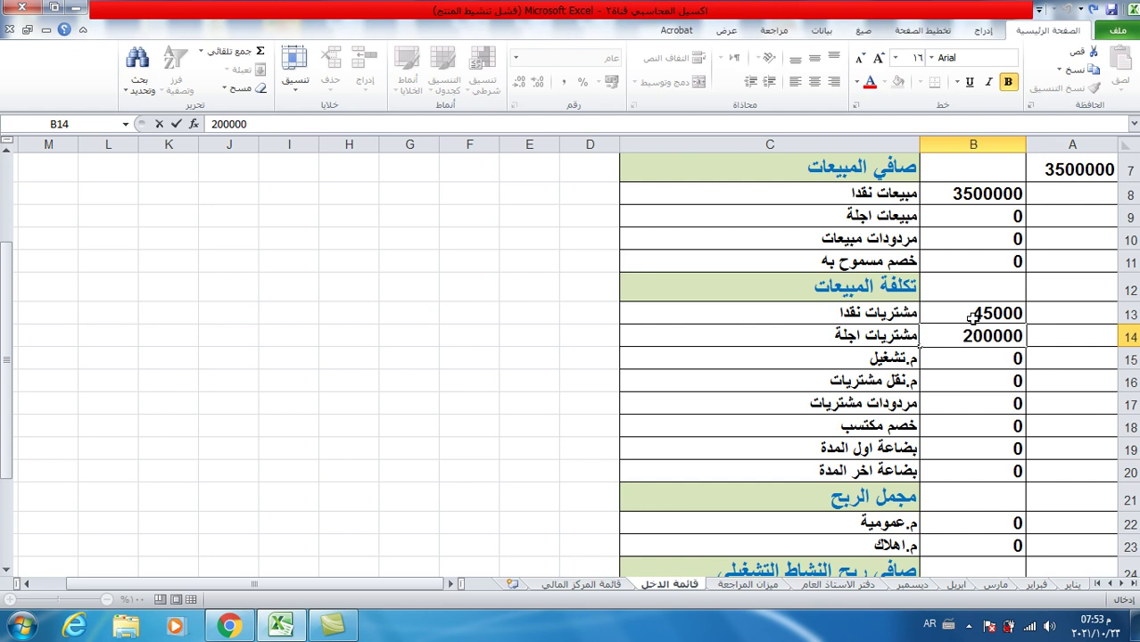
left_click(995, 406)
left_click(982, 362)
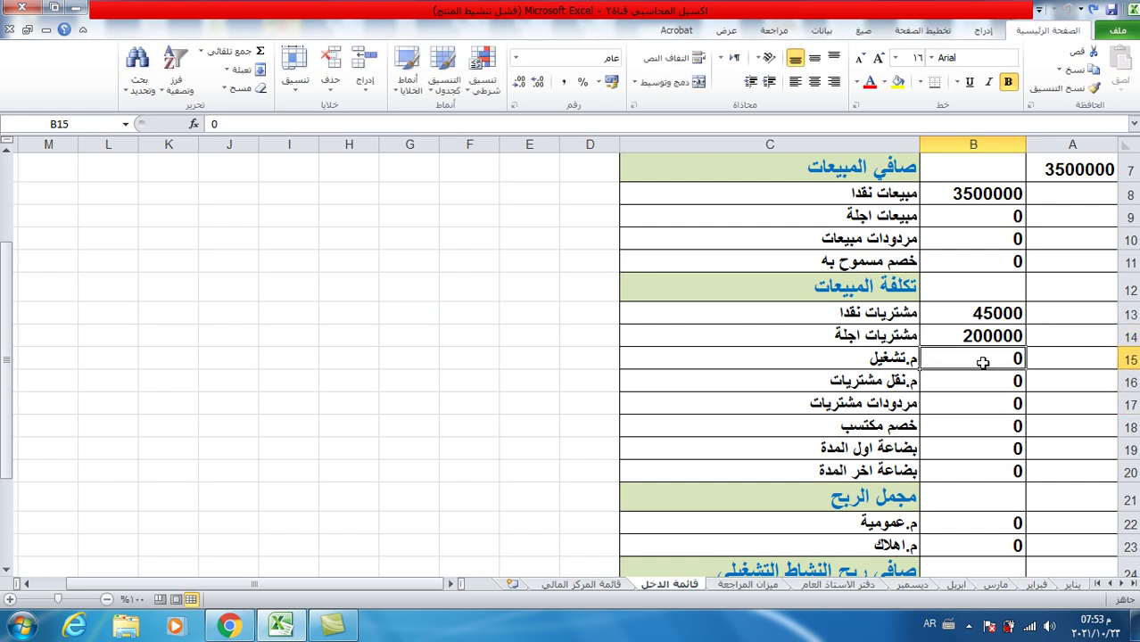
type("4000")
key("Return")
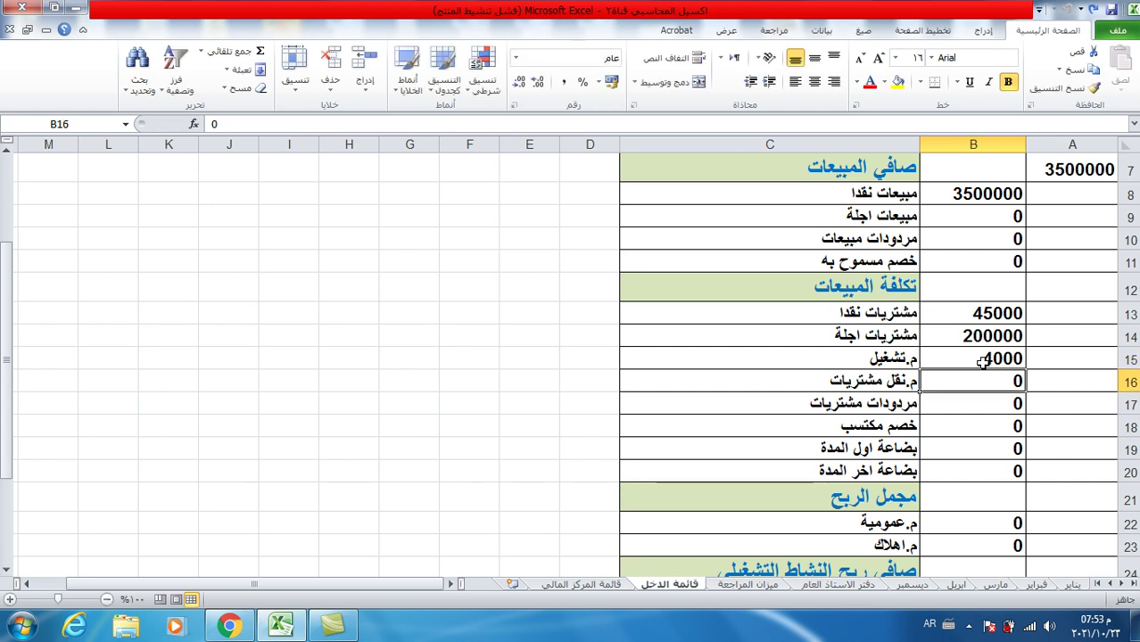
type("6000")
key("Return")
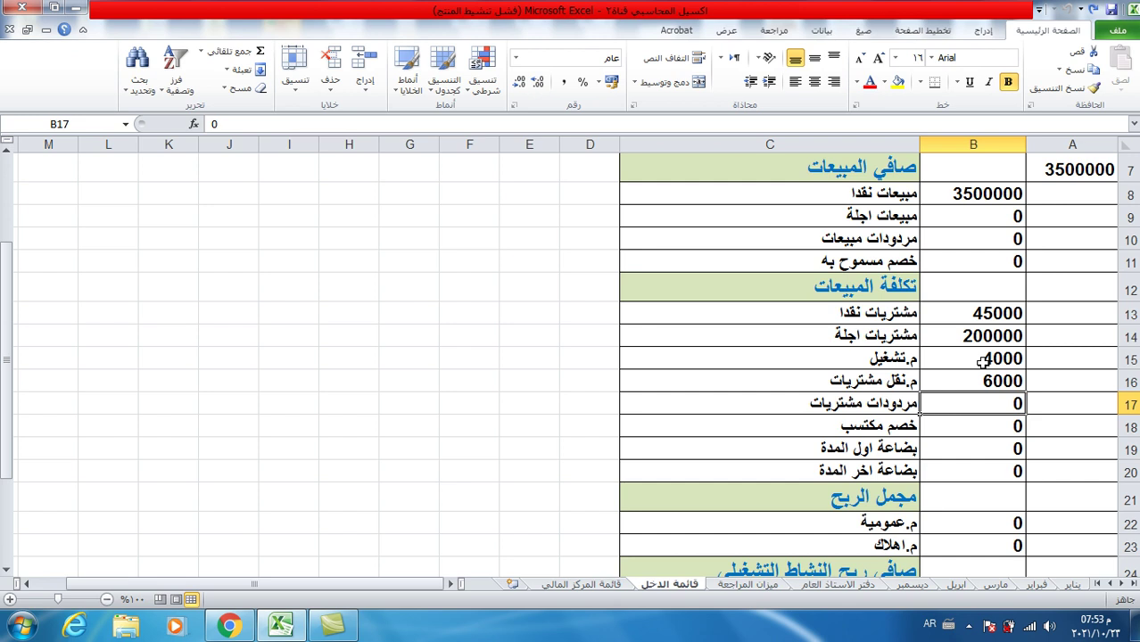
Step: Enter purchase returns 100000, discount earned 40000, opening stock 250000 and closing stock 100000
type("100000")
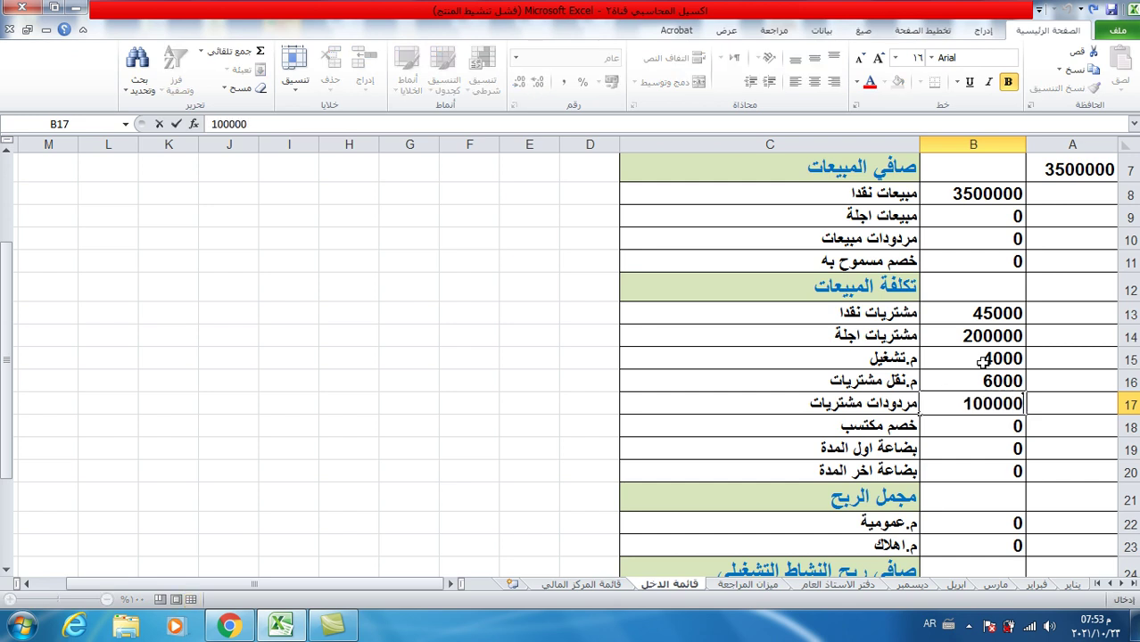
key("Return")
type("4")
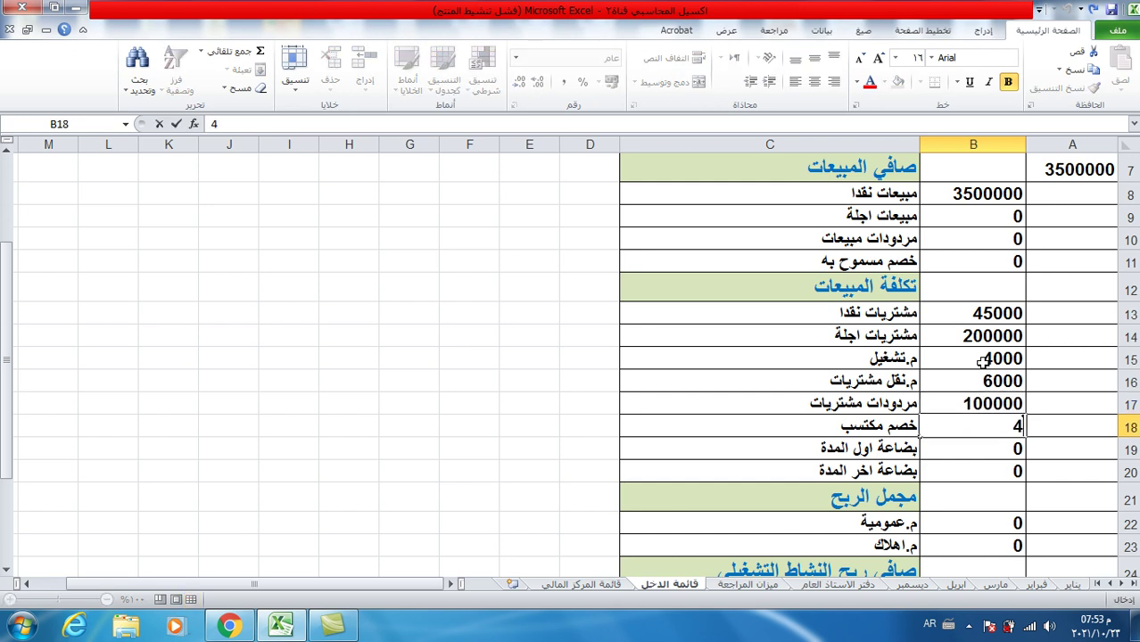
type("0000")
key("Return")
type("2")
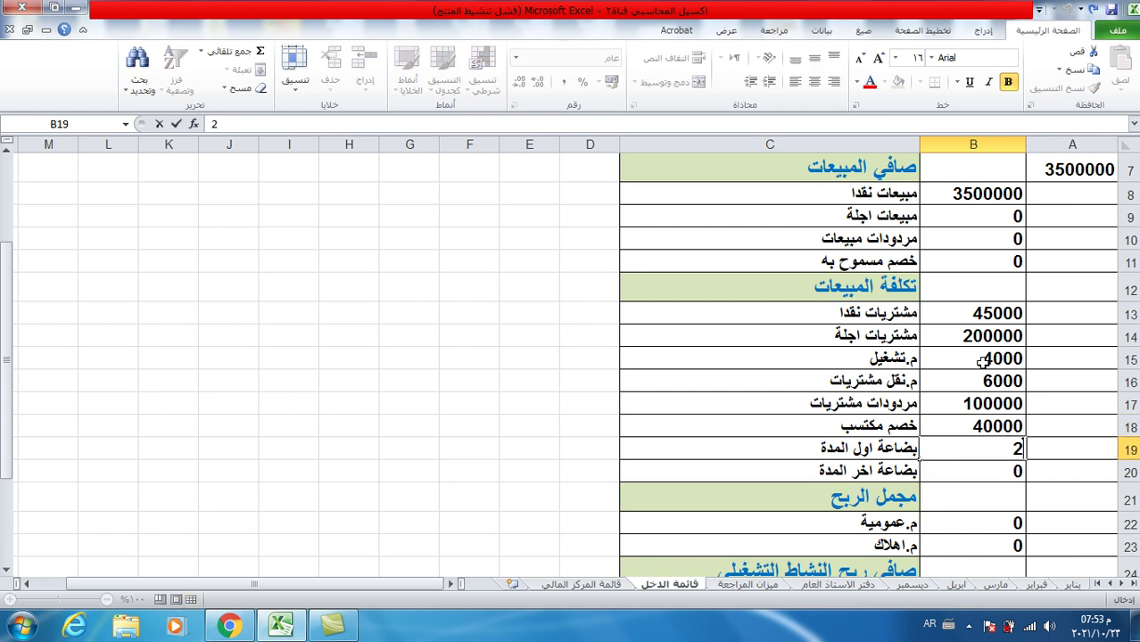
type("50000")
key("Return")
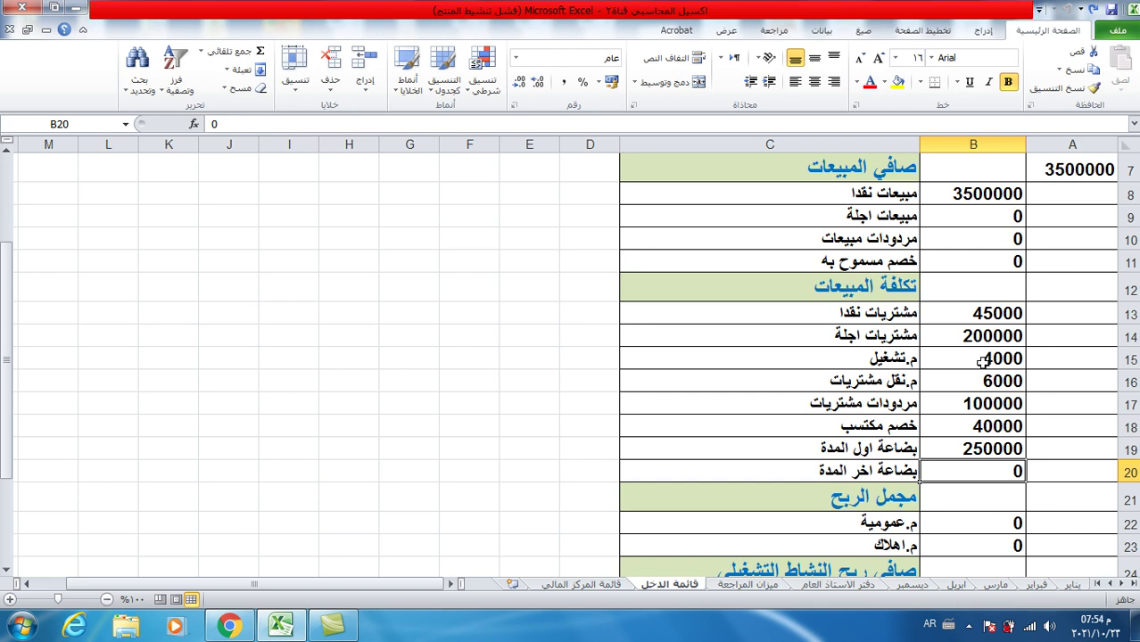
type("100000")
left_click(751, 360)
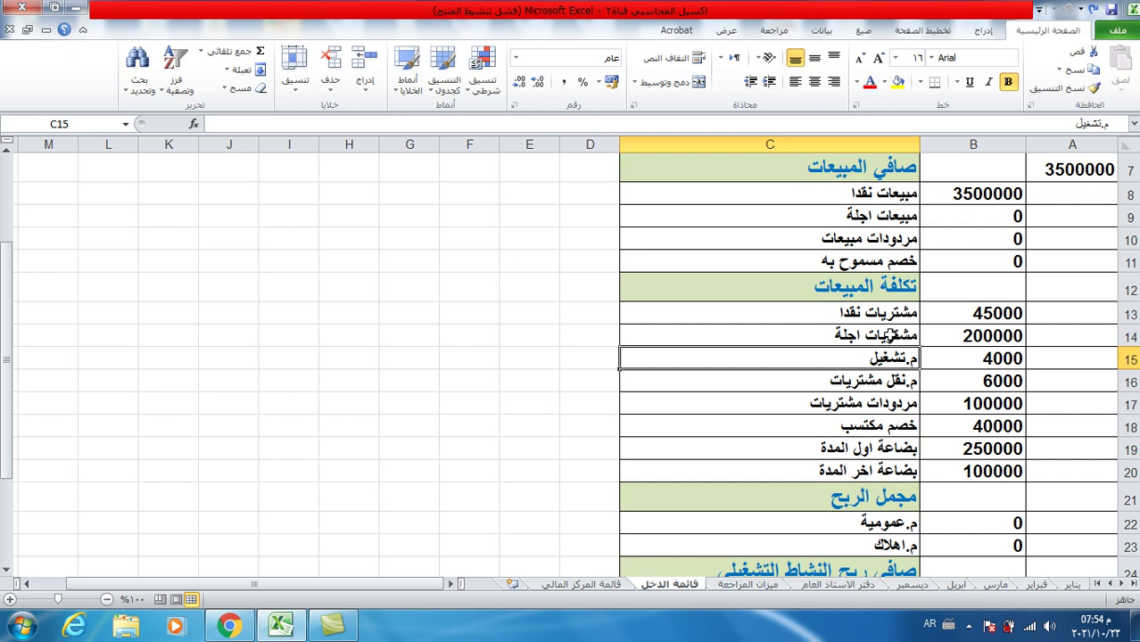
Step: Start the A12 cost of sales formula, adding cash purchases, credit purchases, operating expenses and transport
left_click(1056, 285)
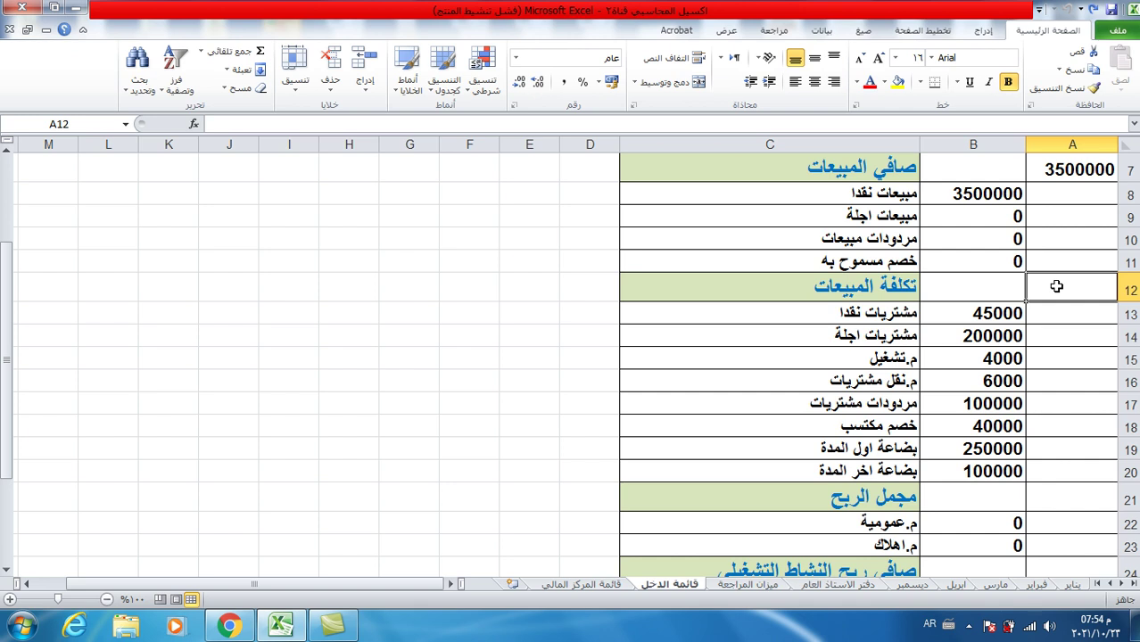
type("=")
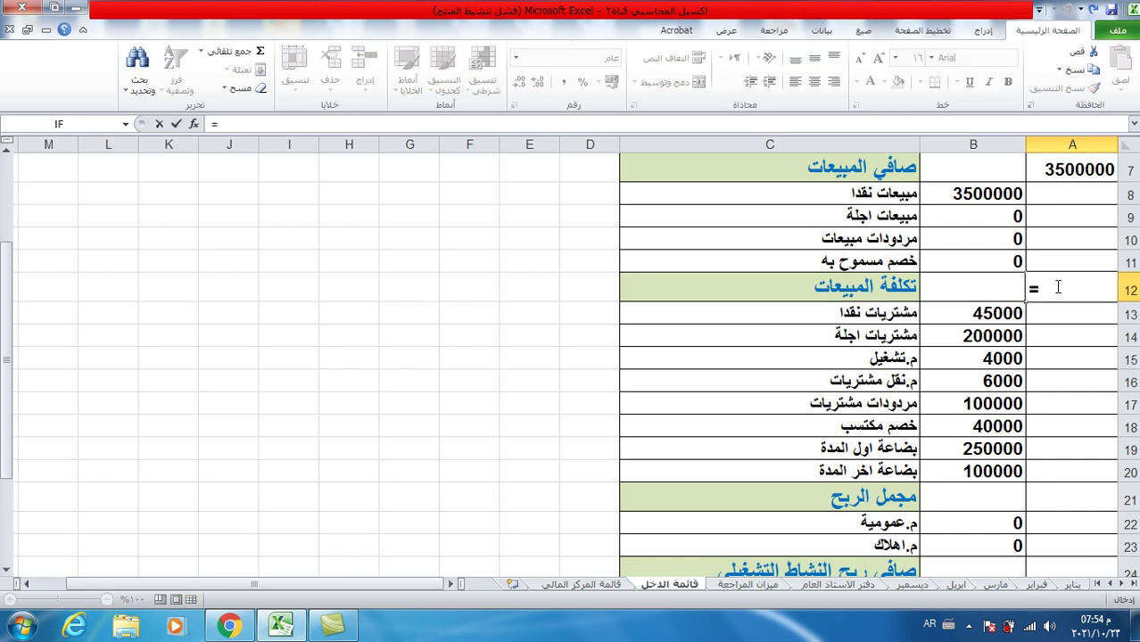
left_click(906, 314)
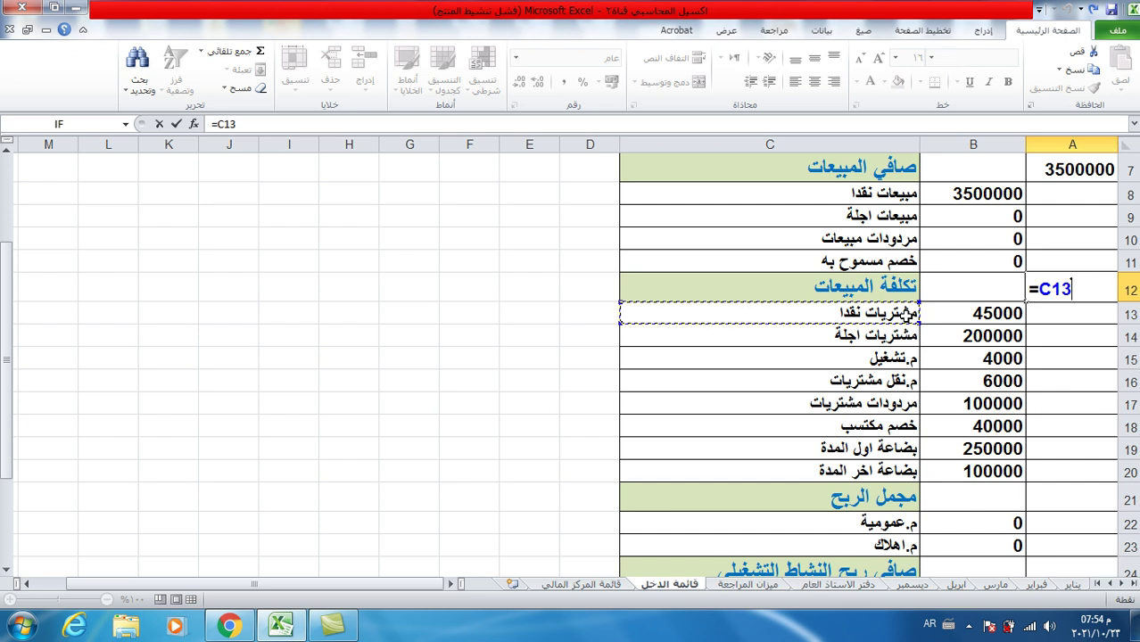
type("+")
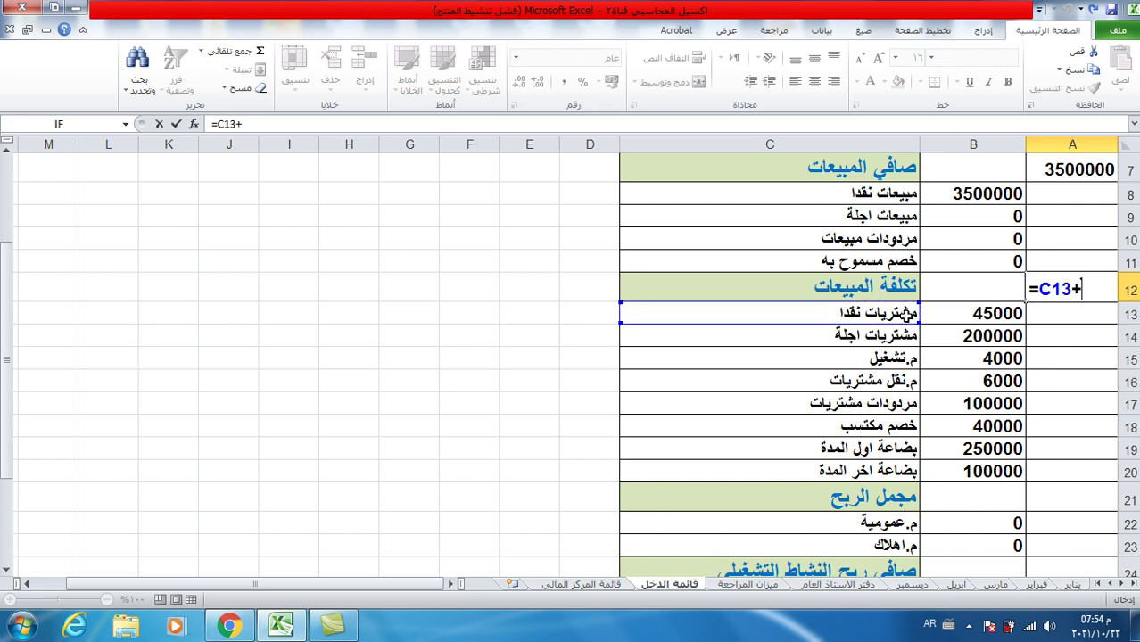
left_click(880, 336)
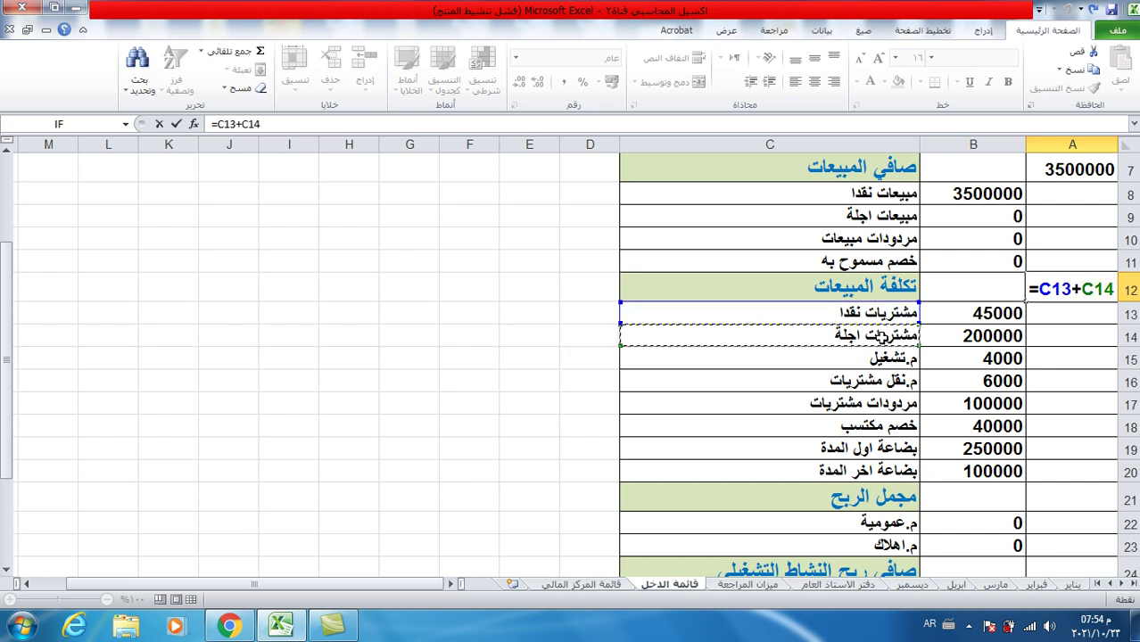
type("+")
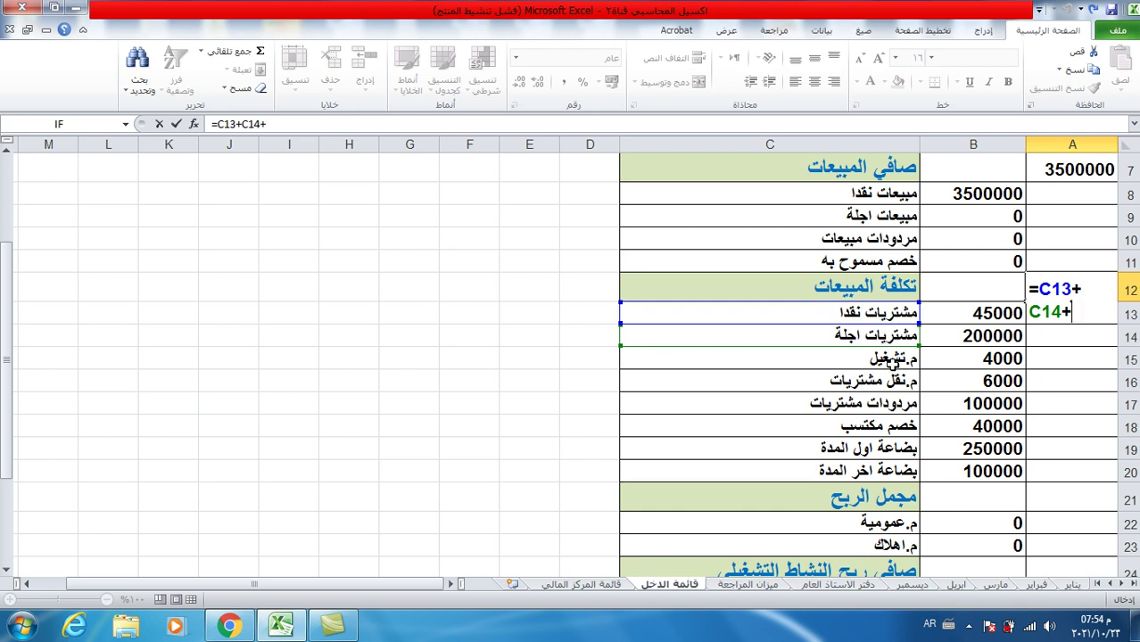
left_click(891, 359)
type("+")
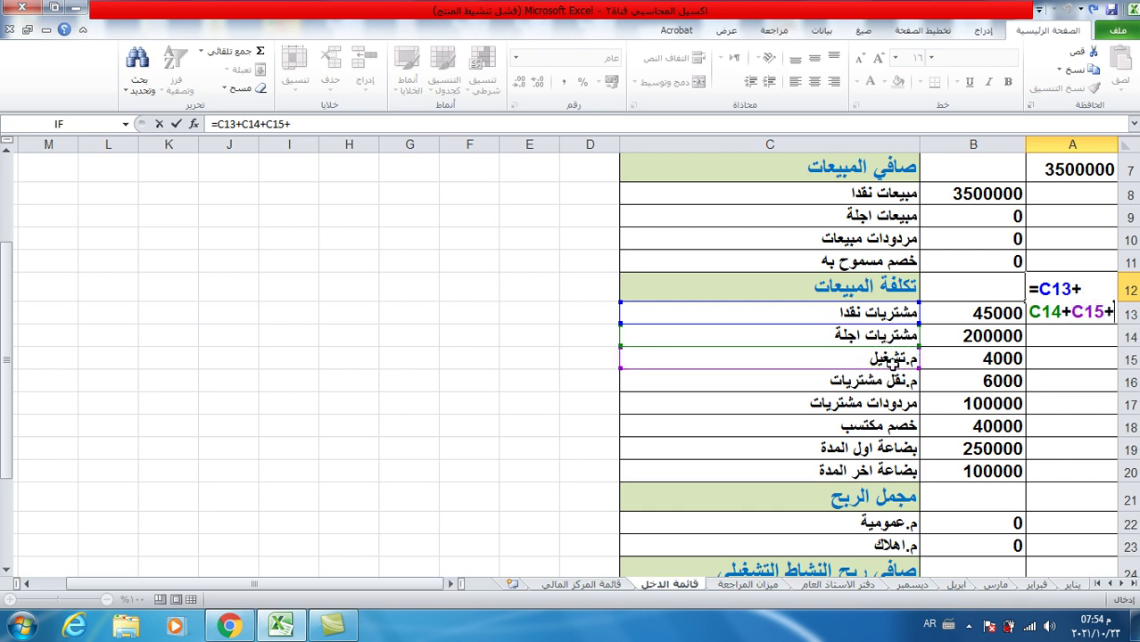
left_click(888, 381)
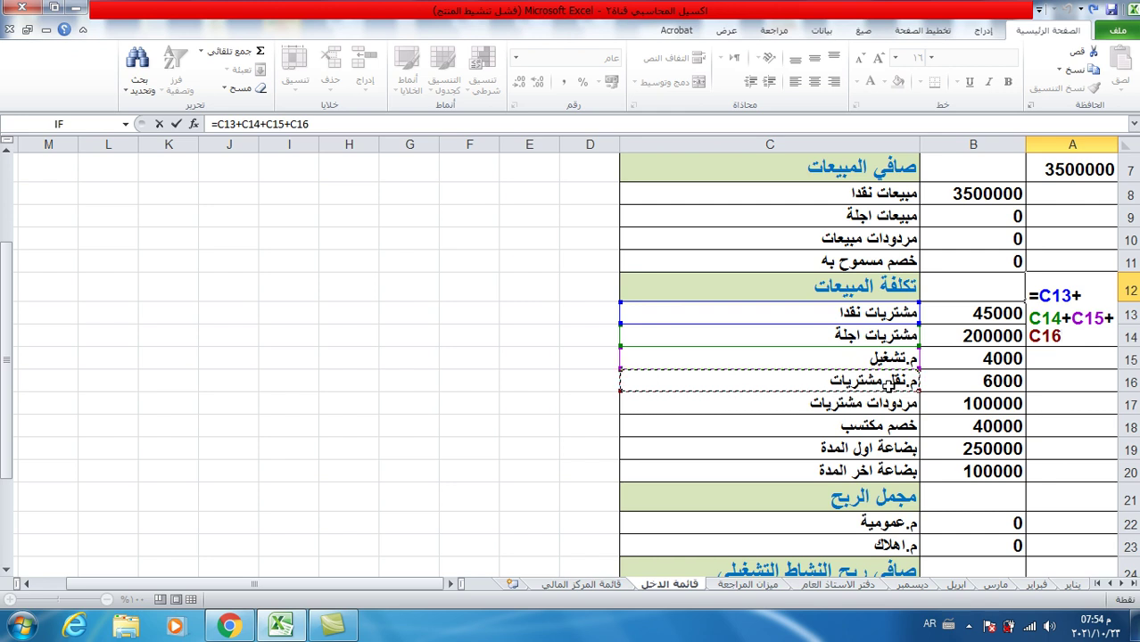
Step: Complete the formula: subtract returns and discount earned, add opening stock, subtract closing stock
type("-")
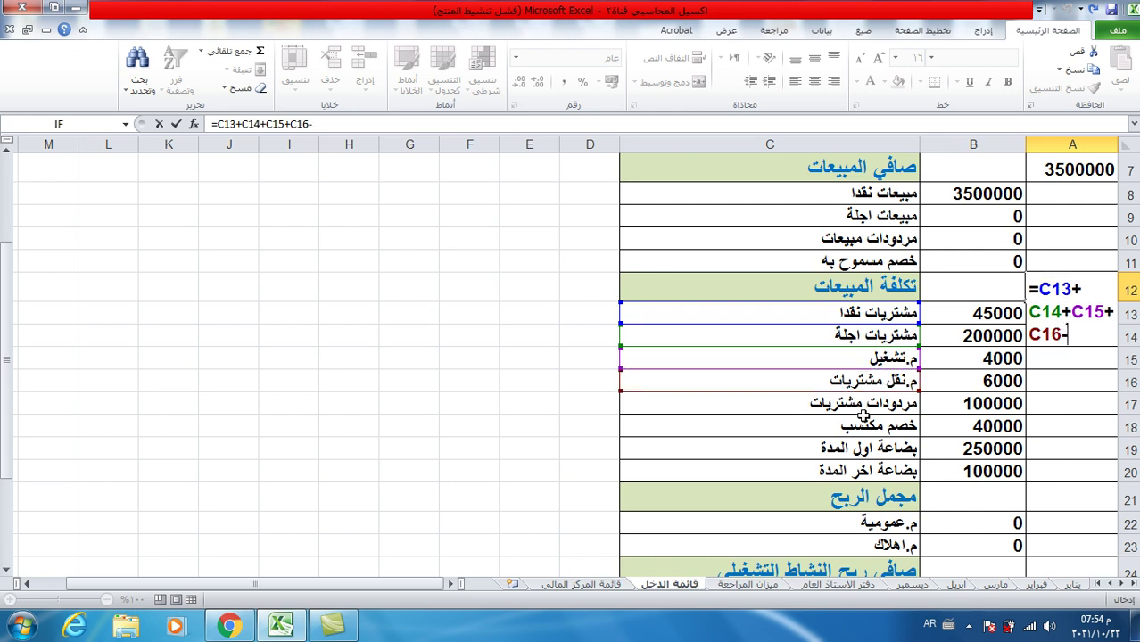
left_click(865, 408)
type("-")
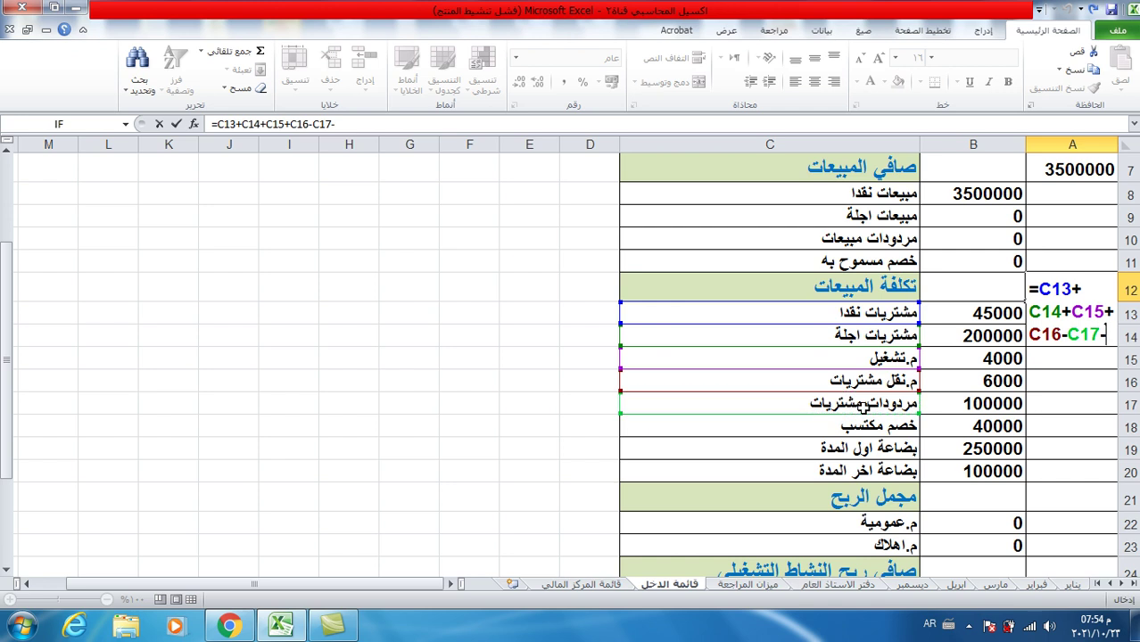
left_click(863, 427)
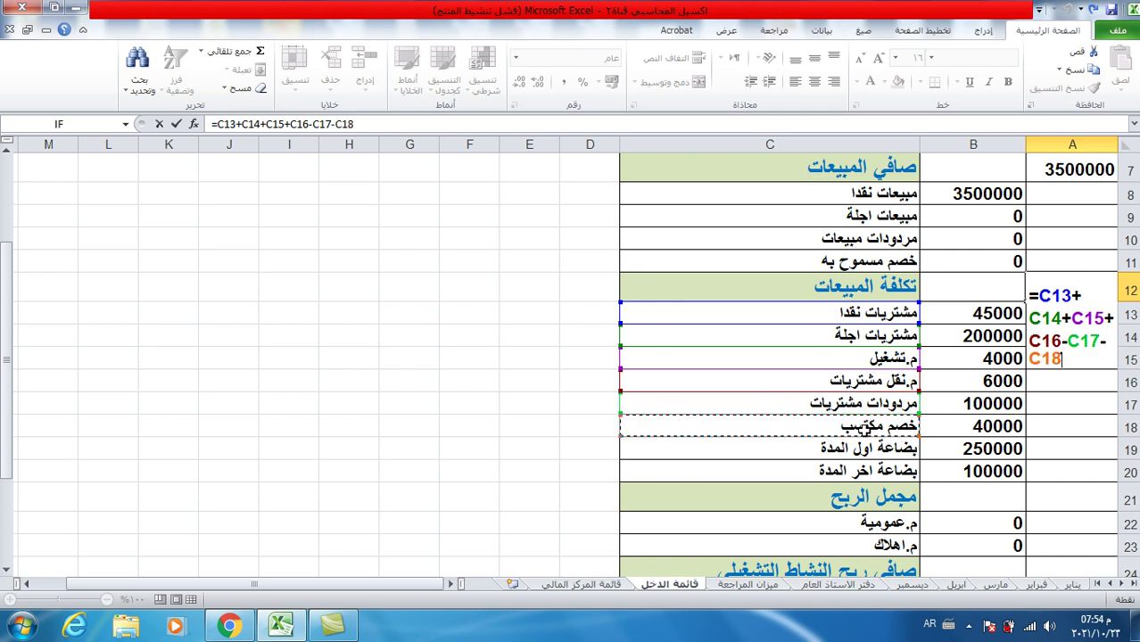
type("+")
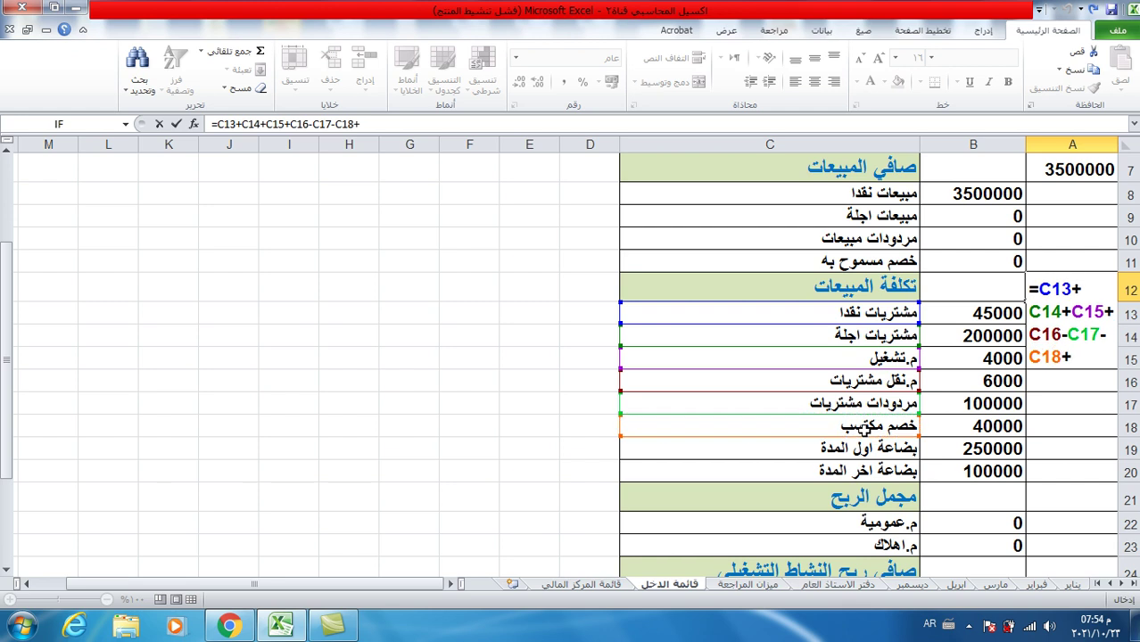
left_click(877, 454)
type("-")
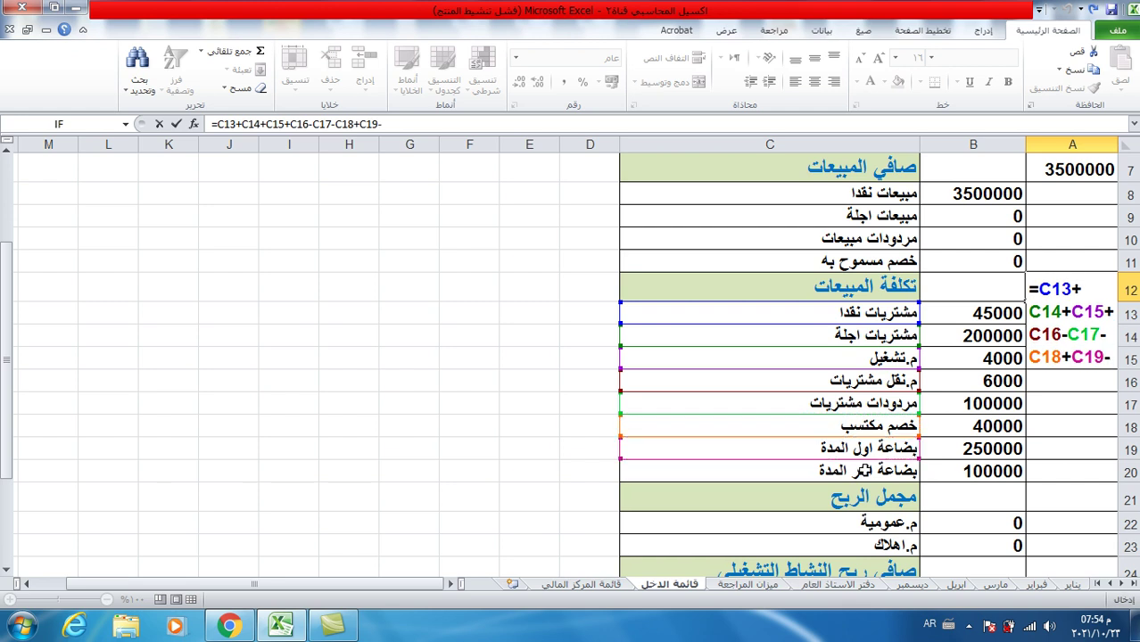
left_click(864, 469)
key("Return")
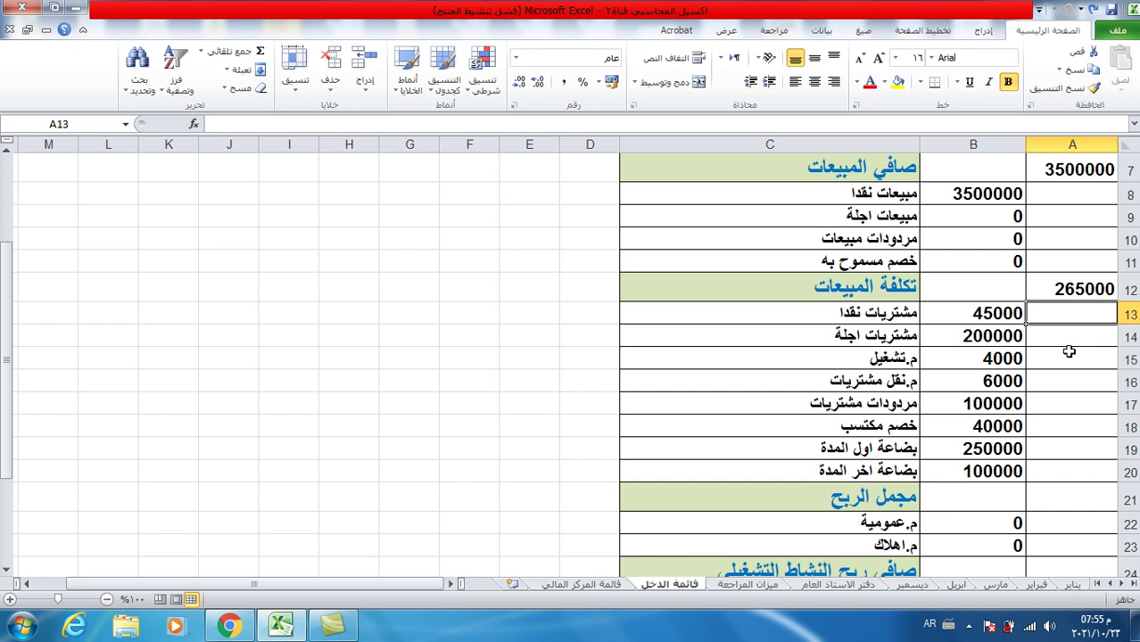
left_click(1092, 288)
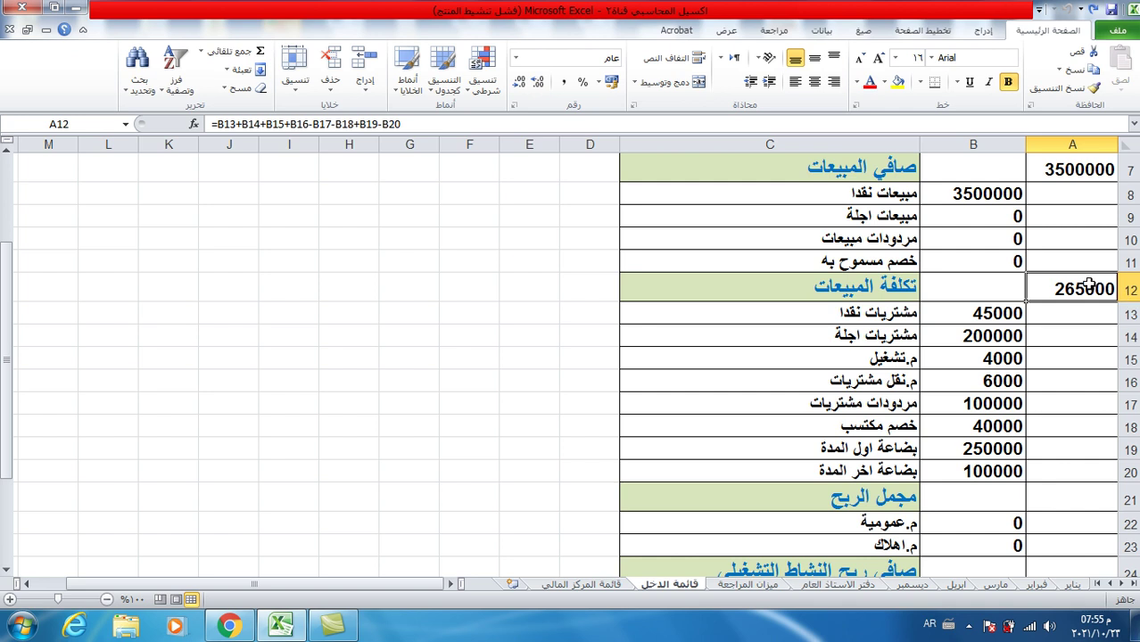
left_click(978, 351)
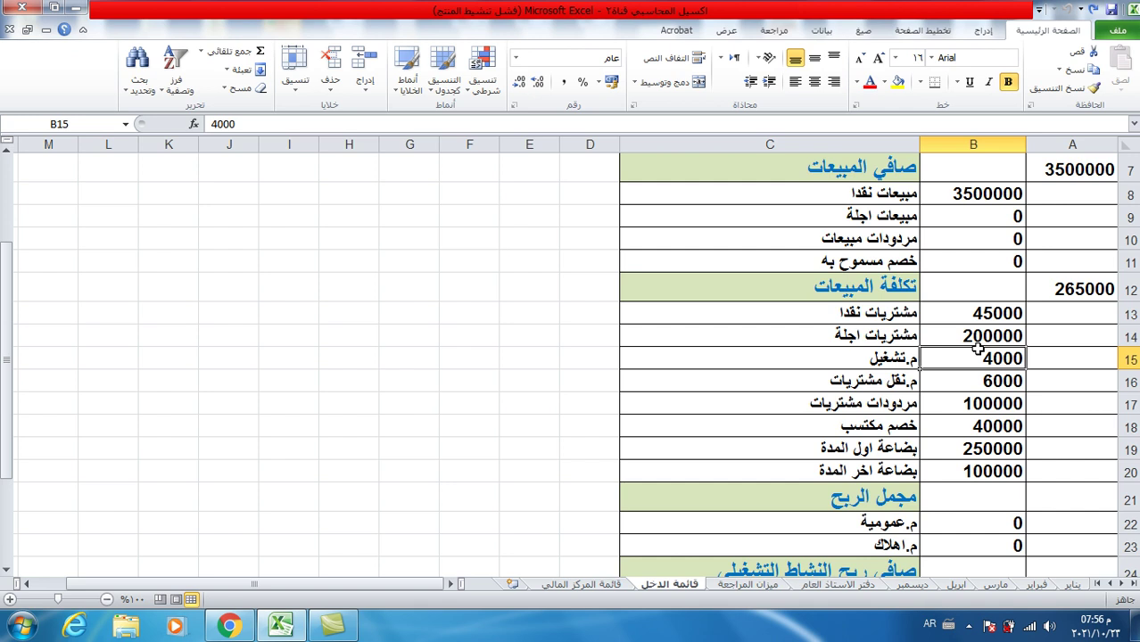
left_click(1045, 496)
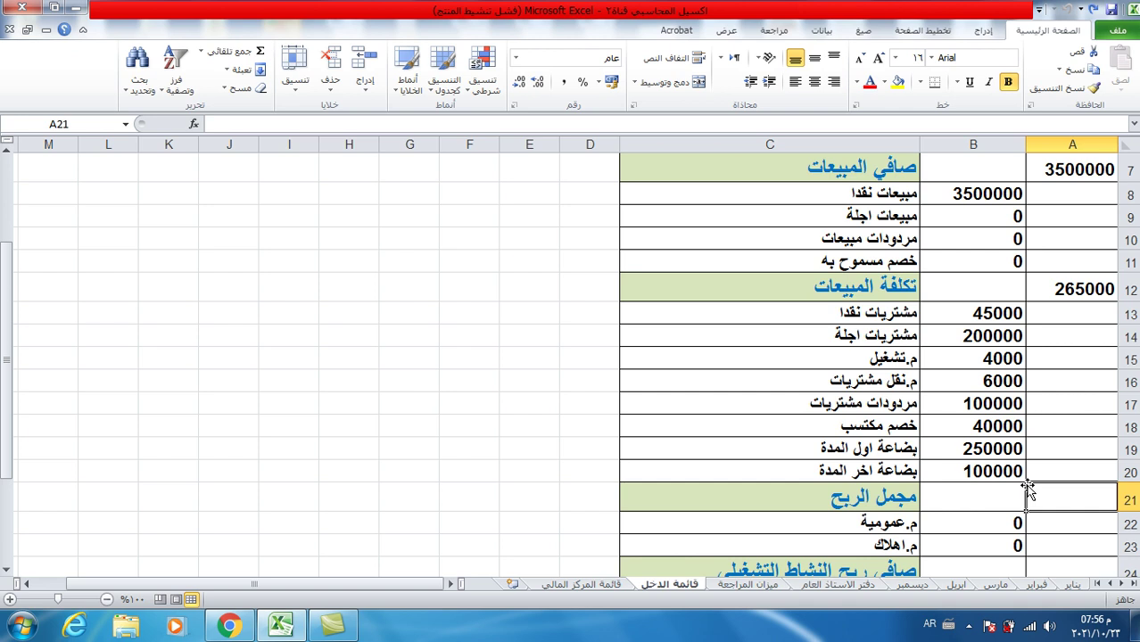
Step: Compute gross profit in A21 as =A7-A12, giving 3235000
type("=")
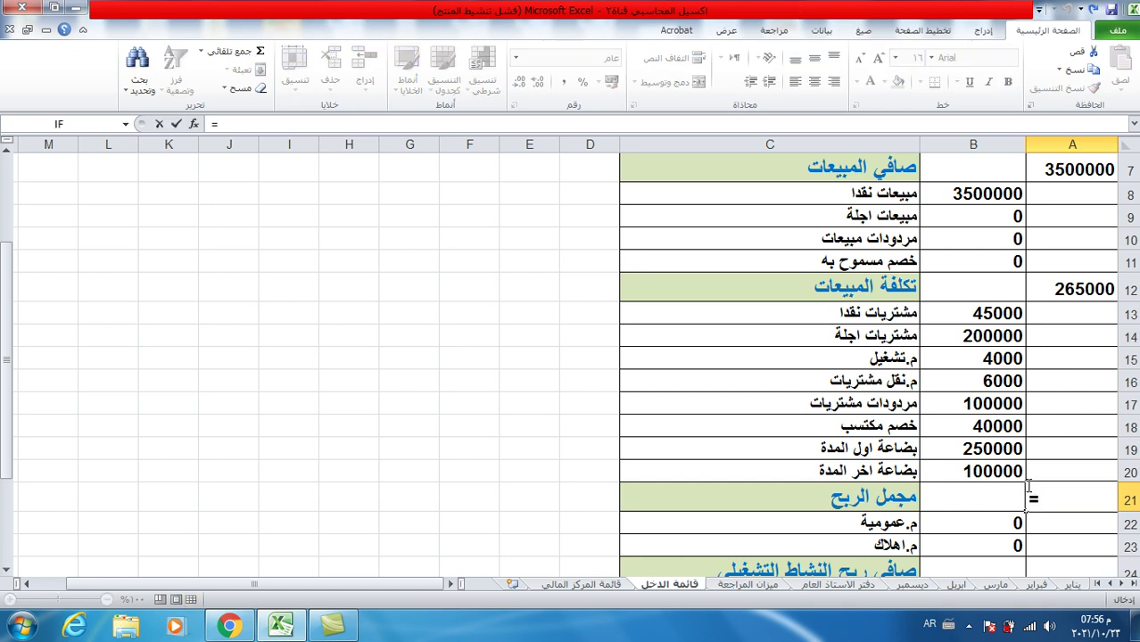
left_click(1086, 171)
type("-")
left_click(1068, 288)
key("Return")
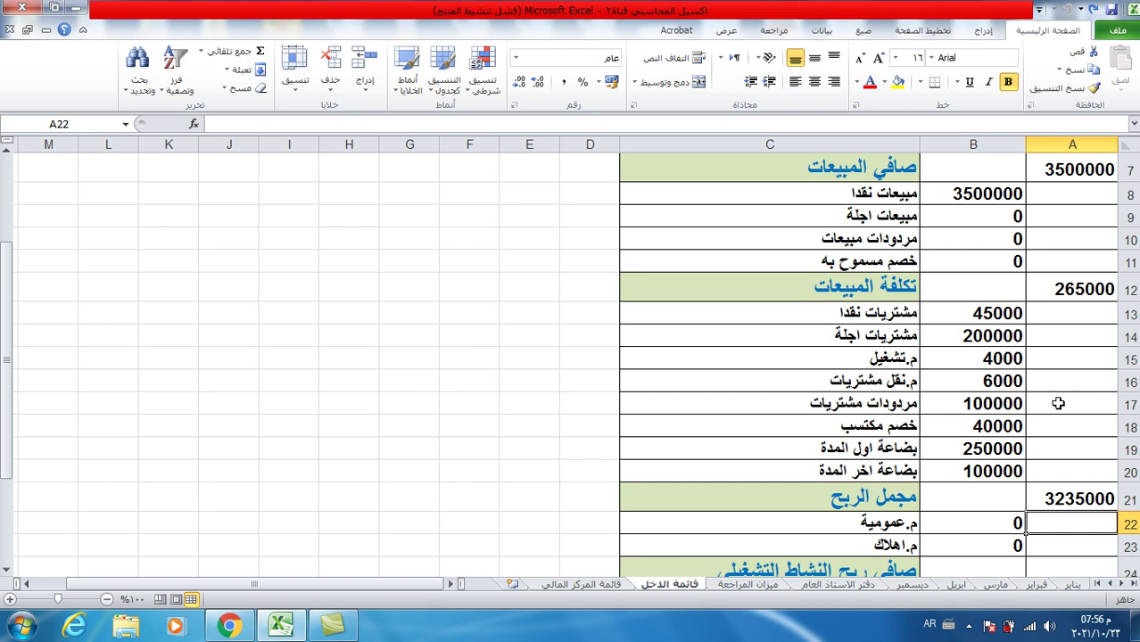
left_click(1070, 496)
Step: Enter general expenses 40000 in B22 and depreciation 60000 in B23
scroll(1070, 495, "down", 2)
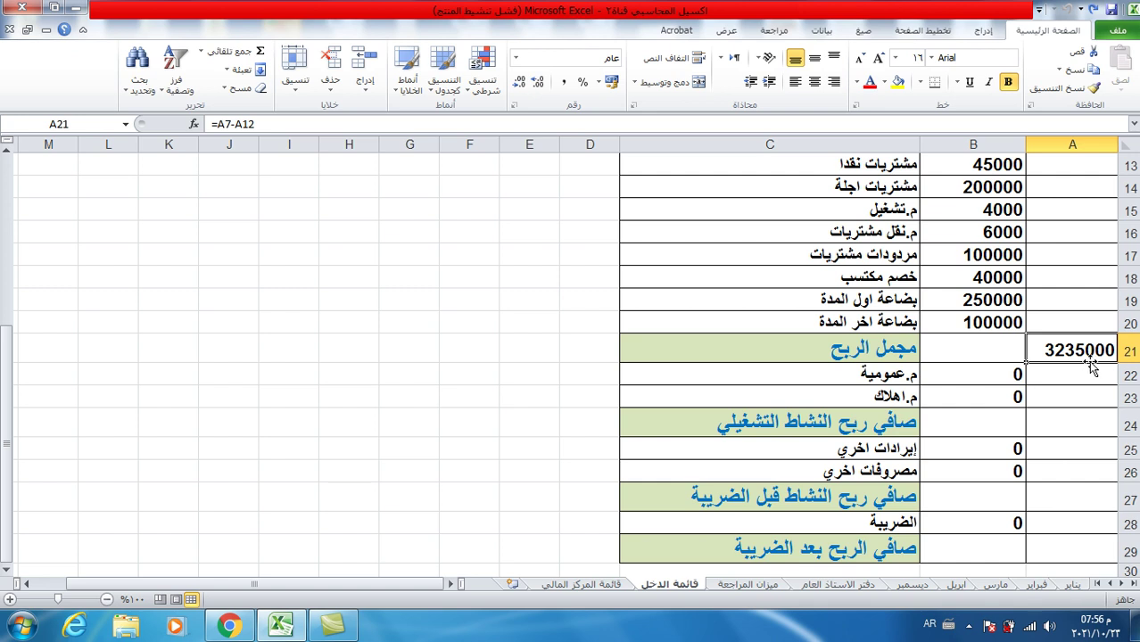
left_click(963, 371)
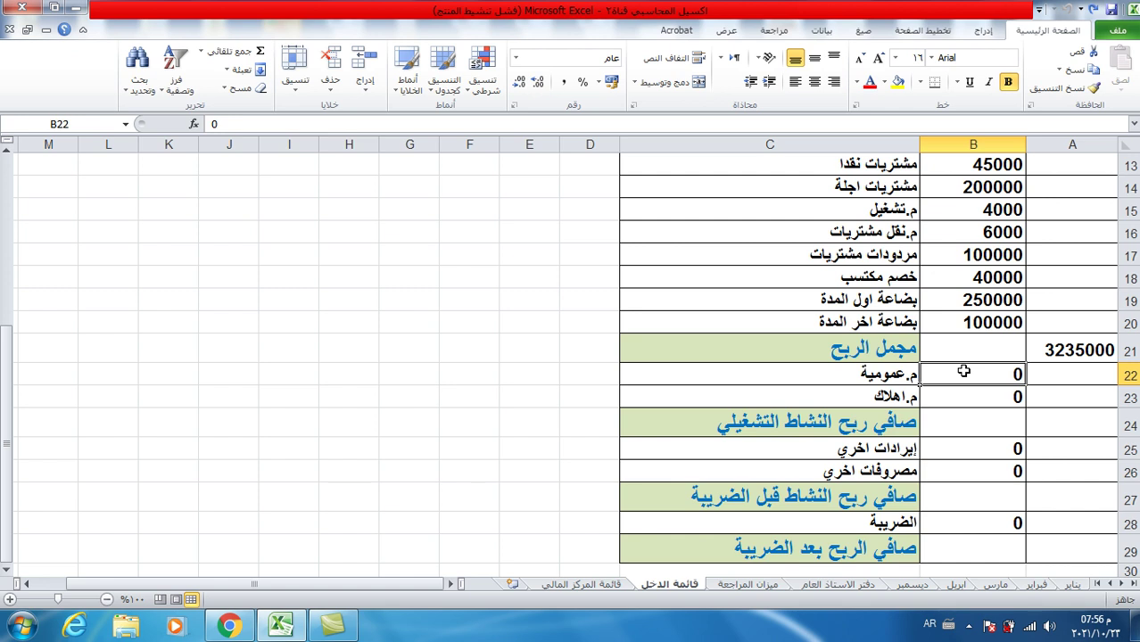
type("40000")
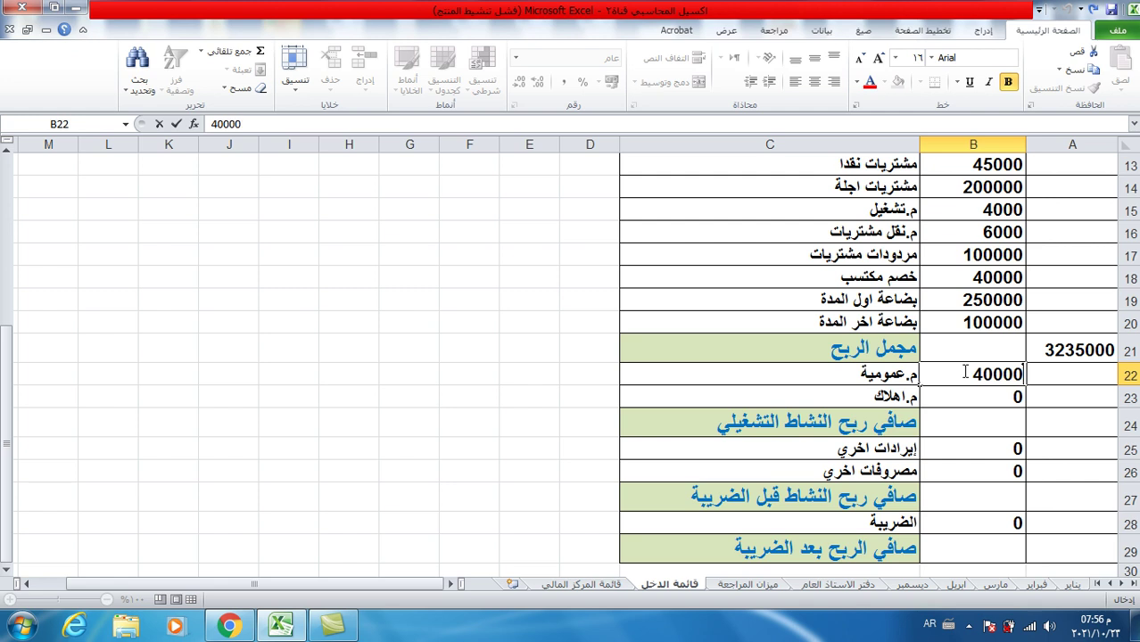
left_click(972, 397)
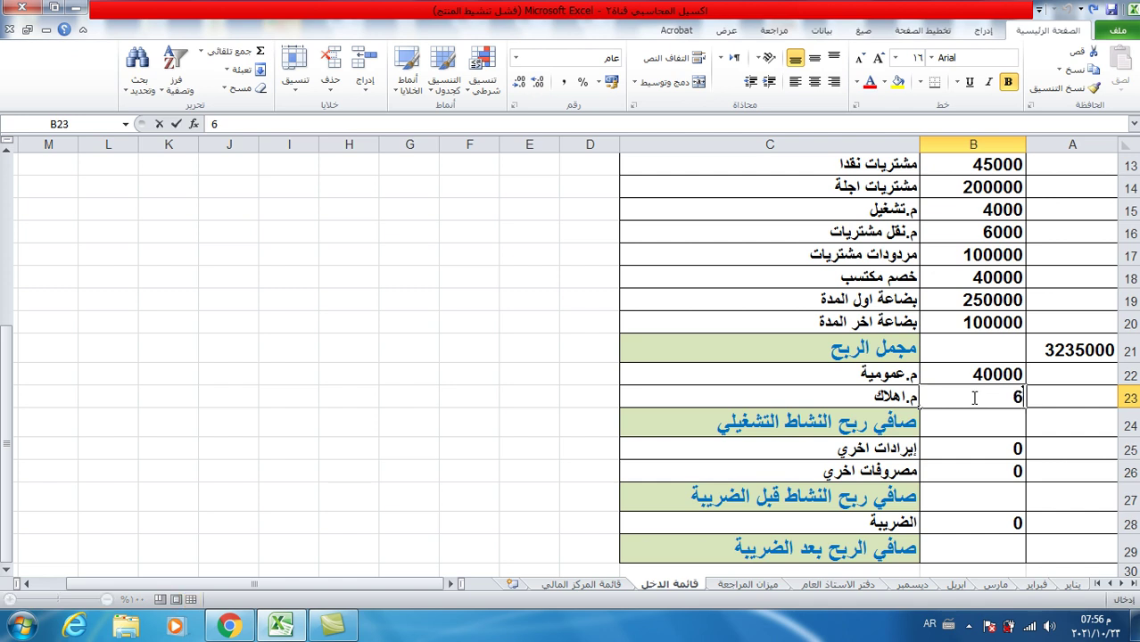
type("600000")
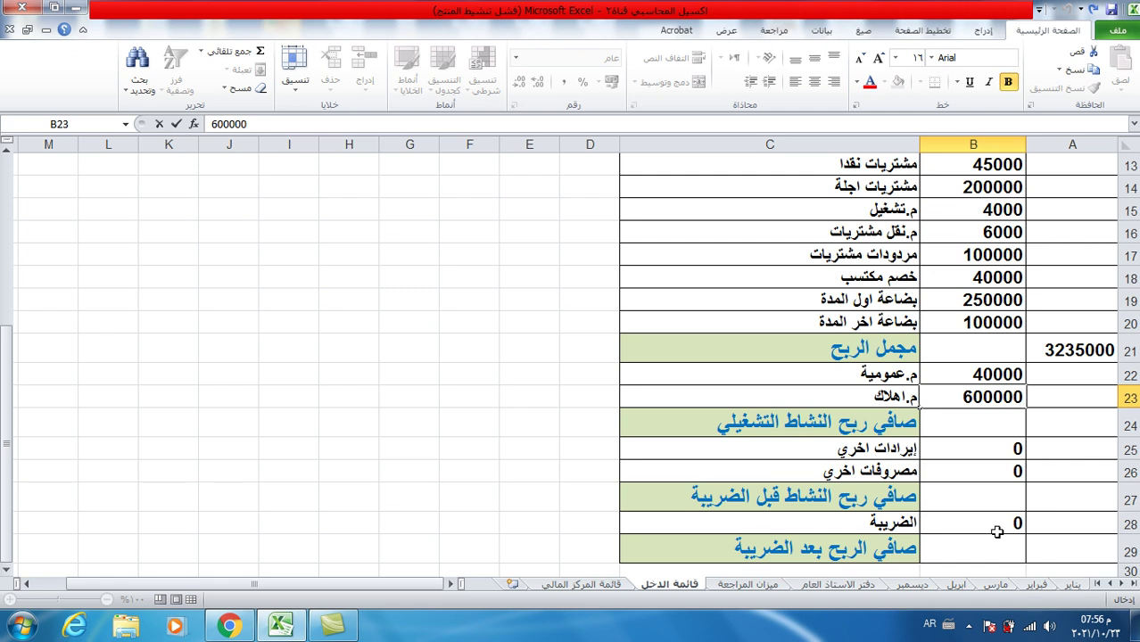
key("BackSpace")
key("Return")
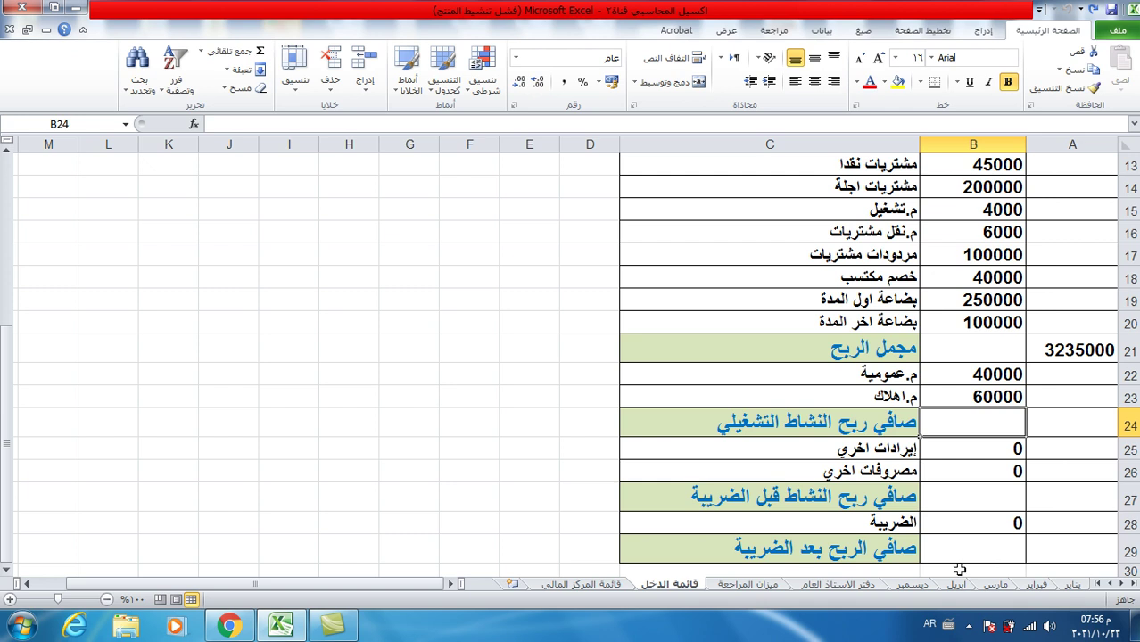
left_click(1057, 423)
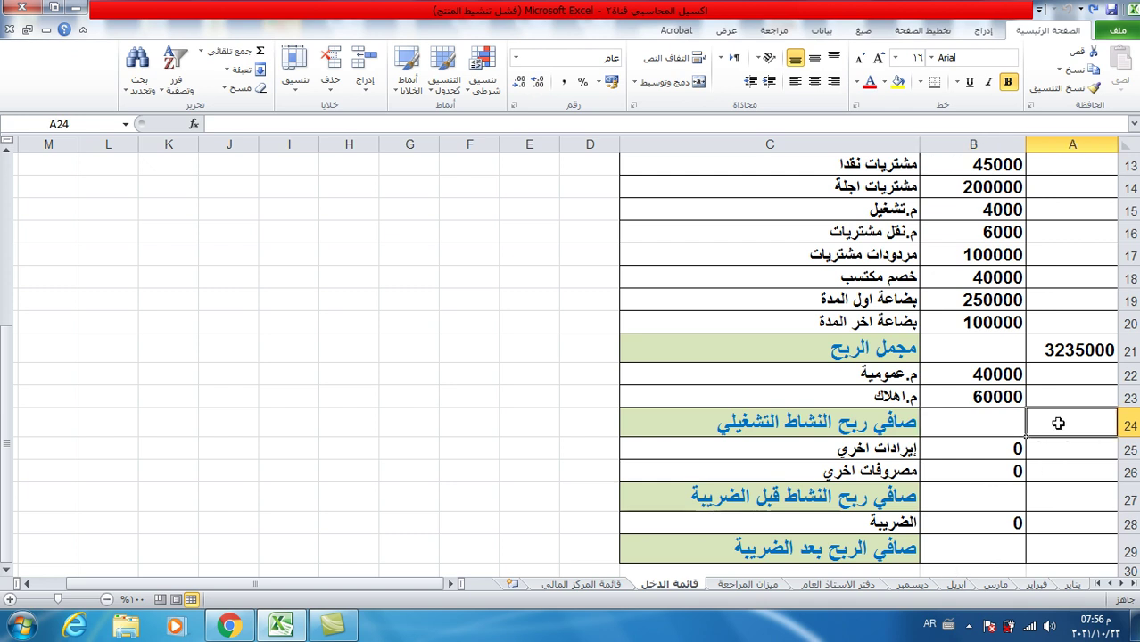
Step: Enter =A21-B22-B23 in A24 so operating profit shows 3135000
type("=")
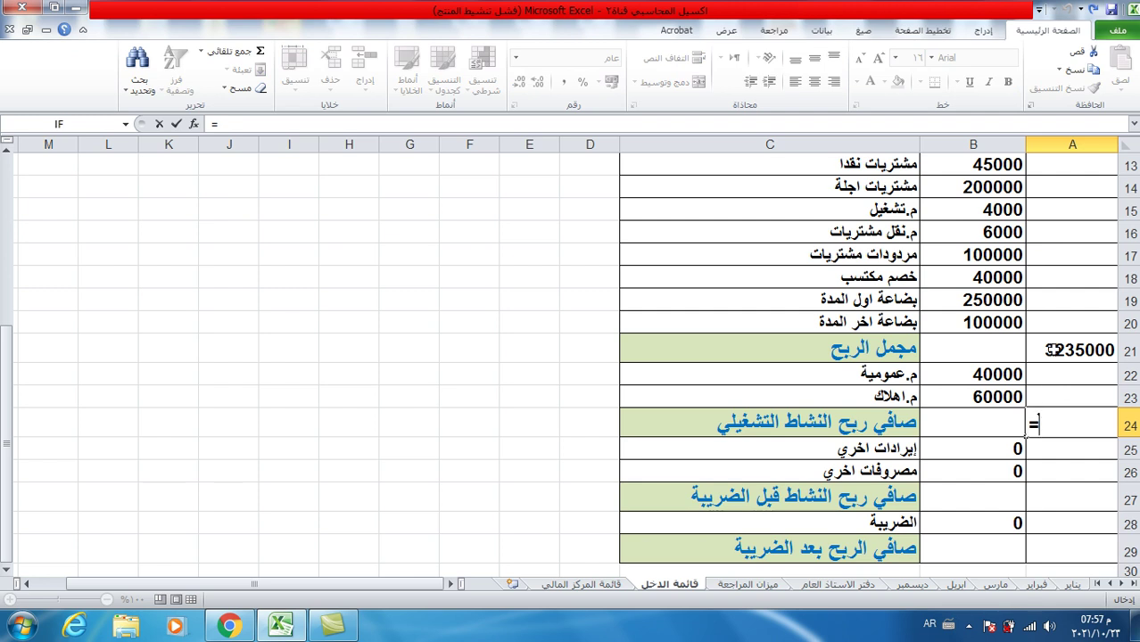
left_click(1055, 349)
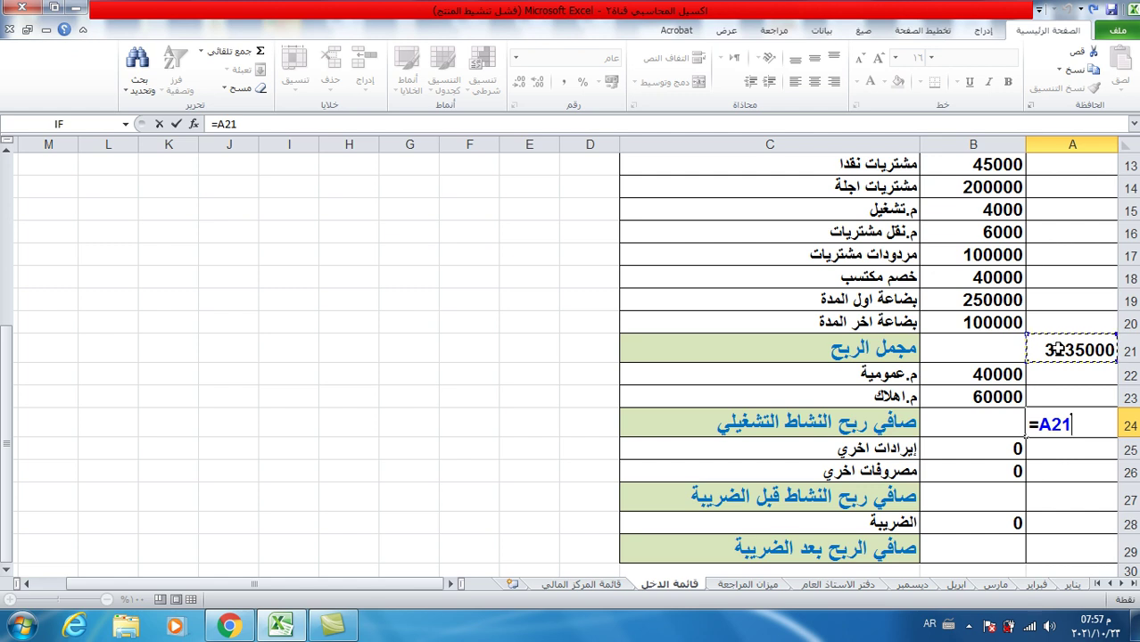
type("-")
left_click(1002, 374)
type("-")
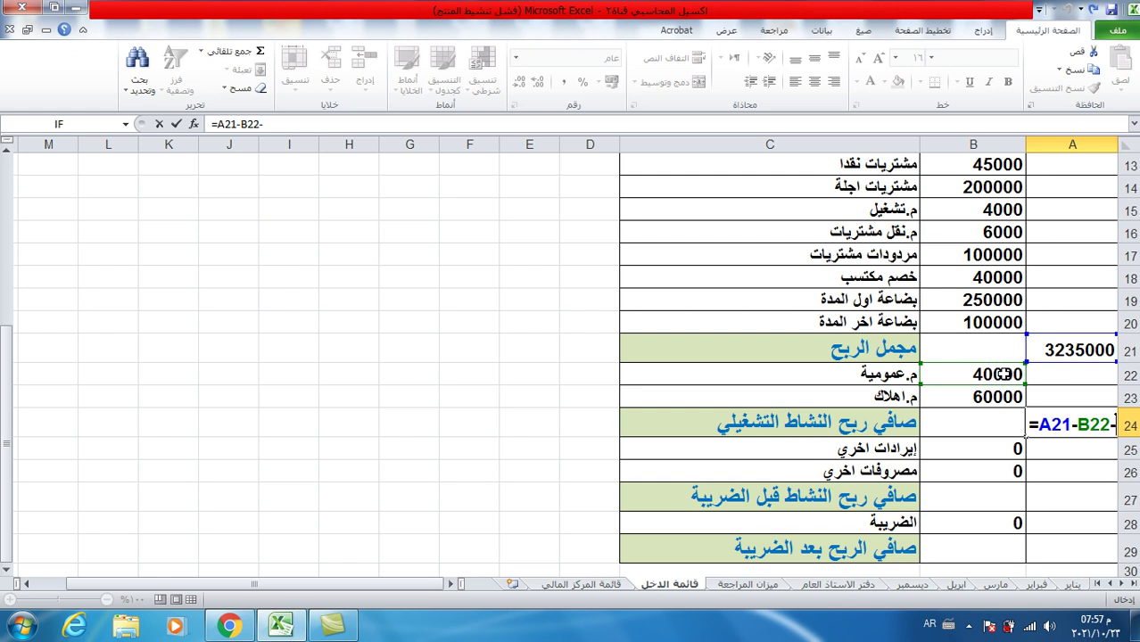
left_click(993, 398)
key("Return")
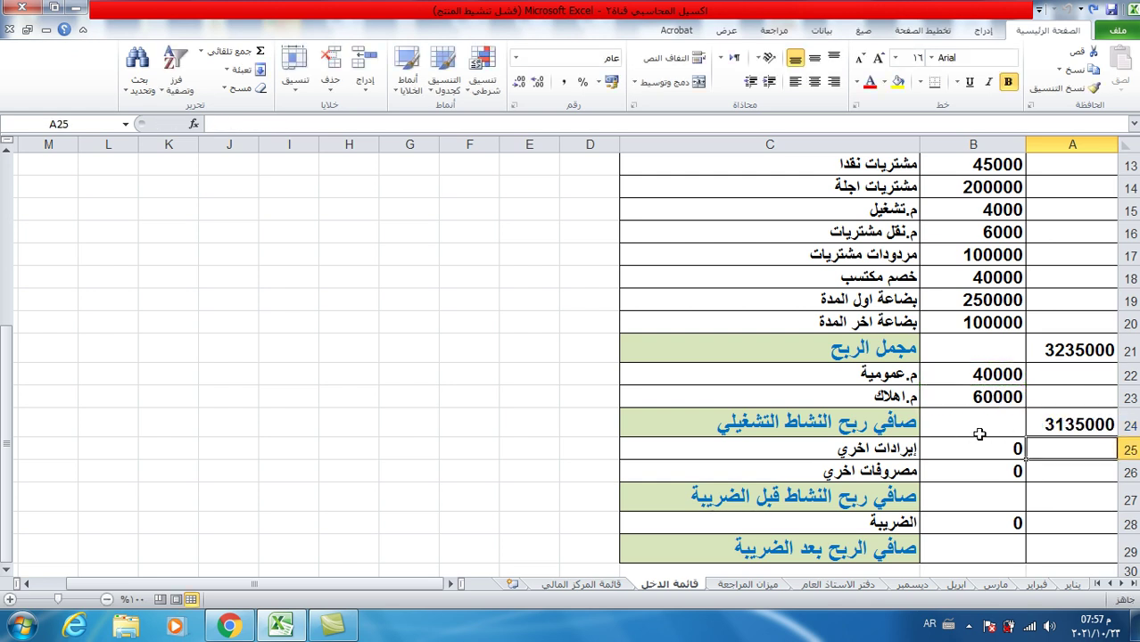
scroll(988, 438, "down", 1)
left_click(970, 380)
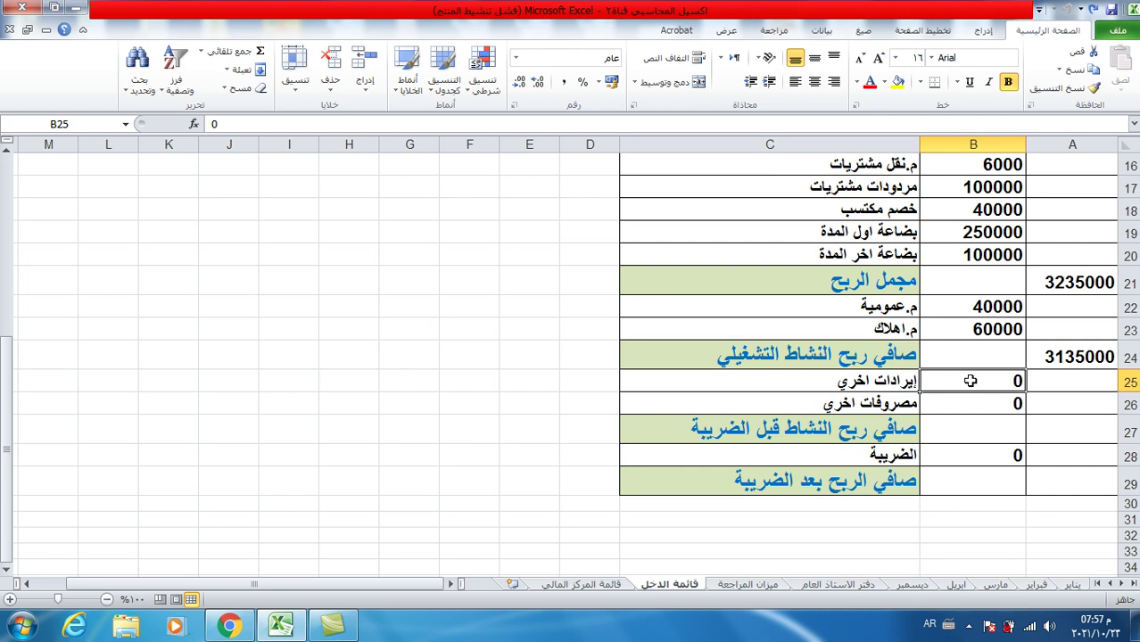
Step: Type 5000 into B25 for other revenues and 4000 into B26 for other expenses
type("5000")
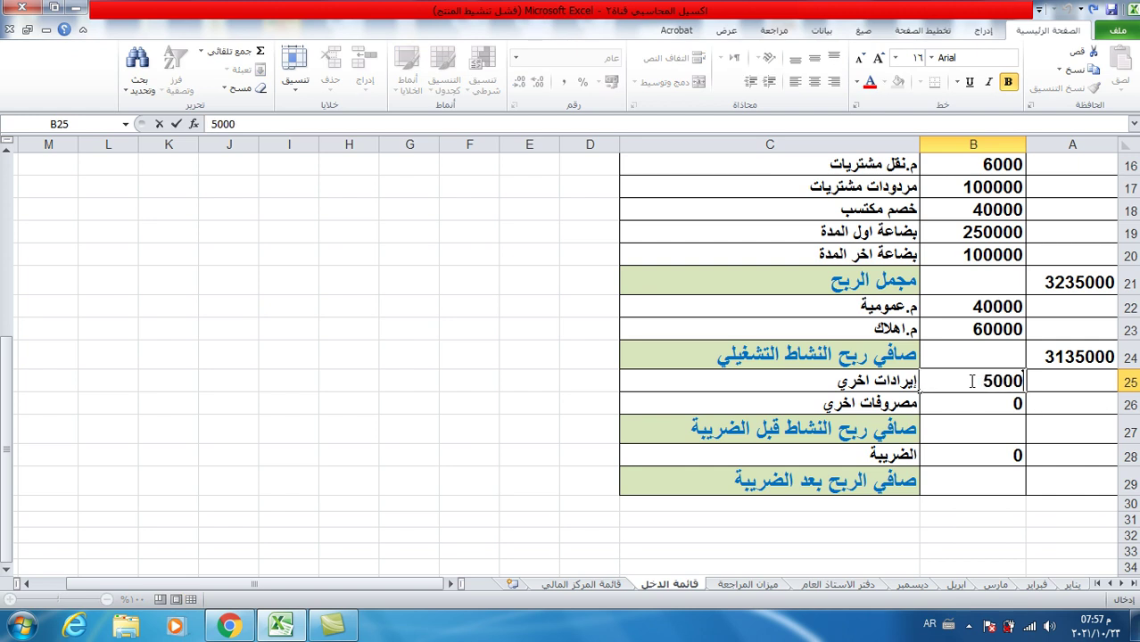
key("Return")
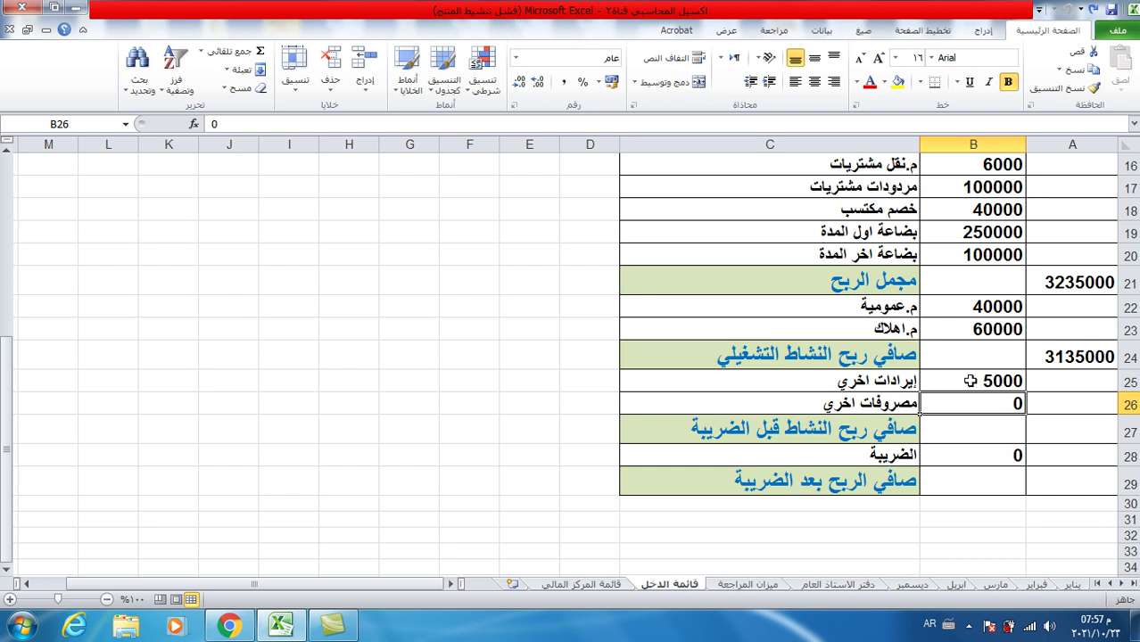
type("4000")
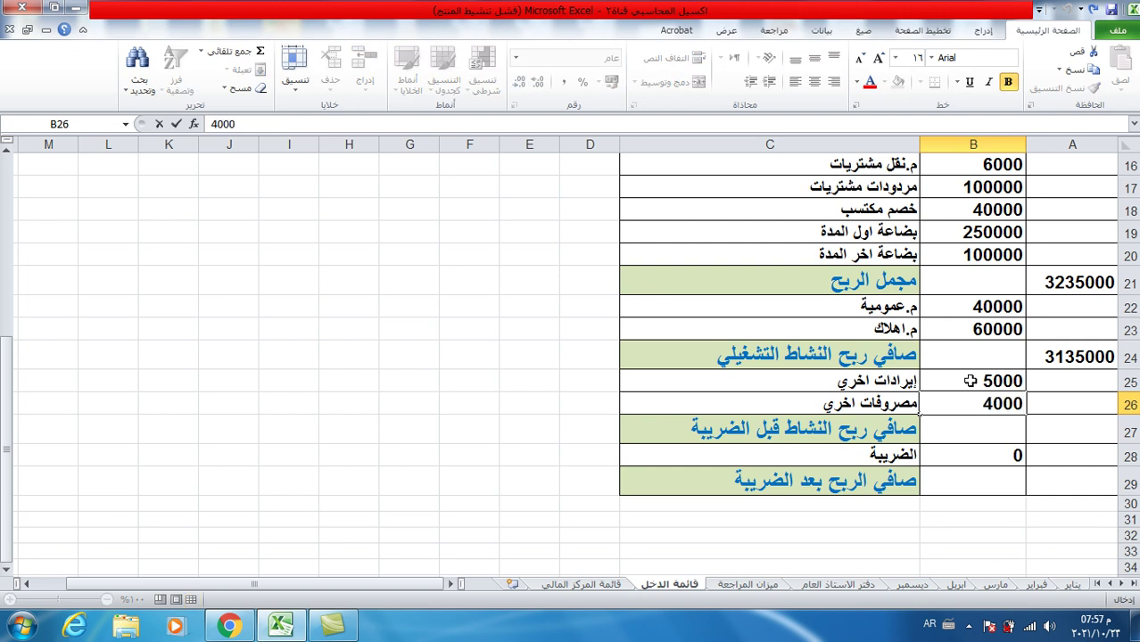
key("Return")
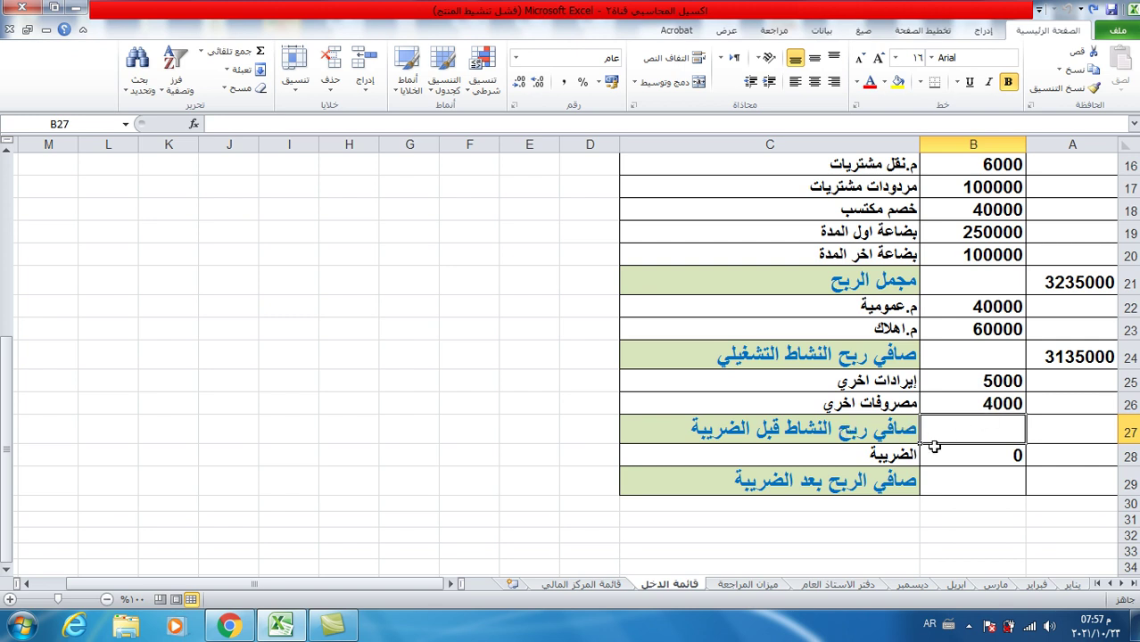
Step: Enter =A24+B25-B26 in A27 so profit before tax shows 3136000
left_click(1062, 432)
type("=")
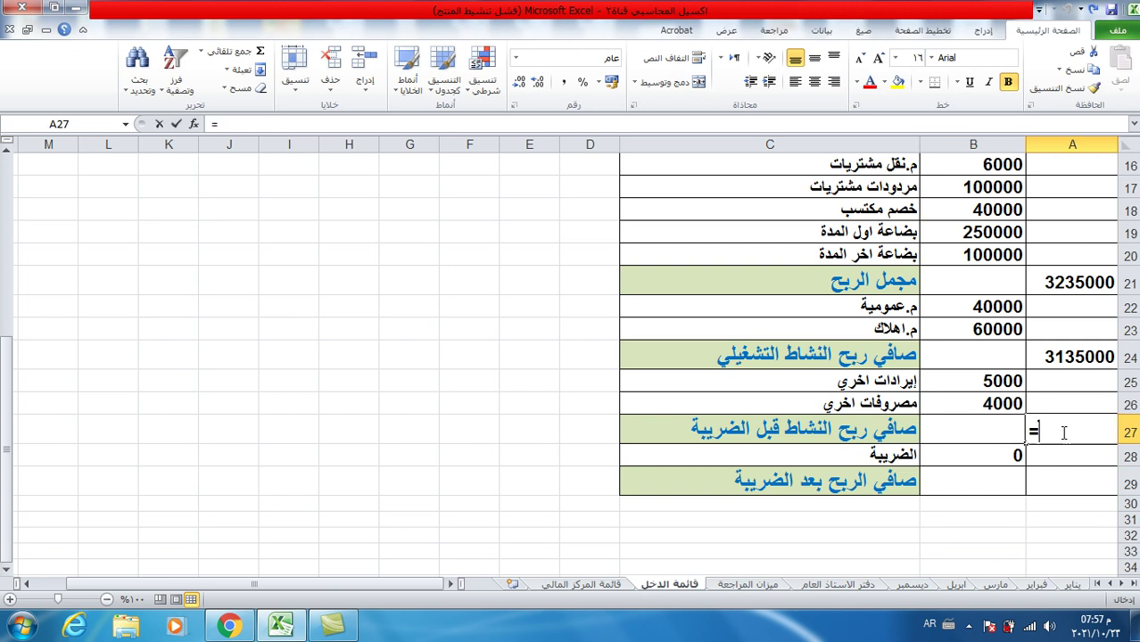
left_click(1080, 357)
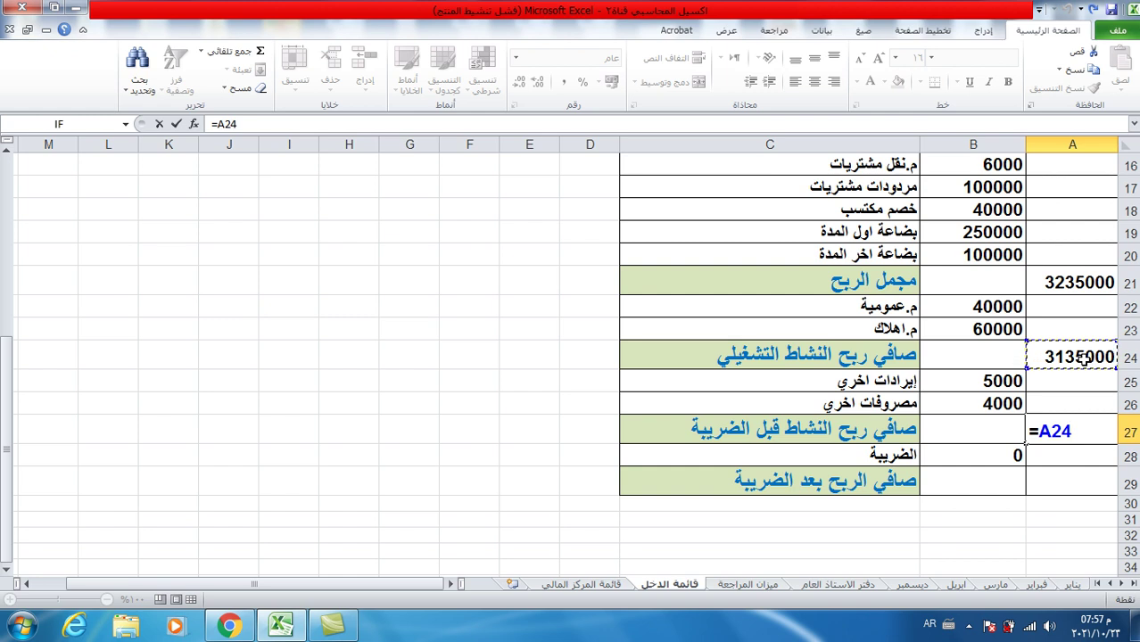
type("+")
left_click(1004, 383)
type("-")
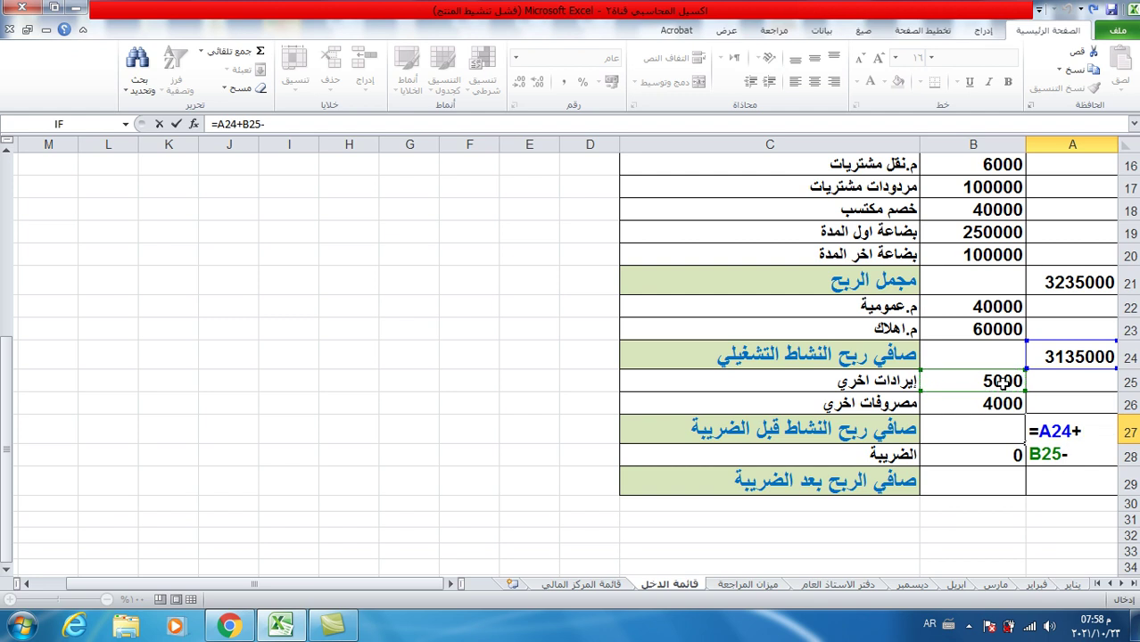
left_click(997, 404)
key("Return")
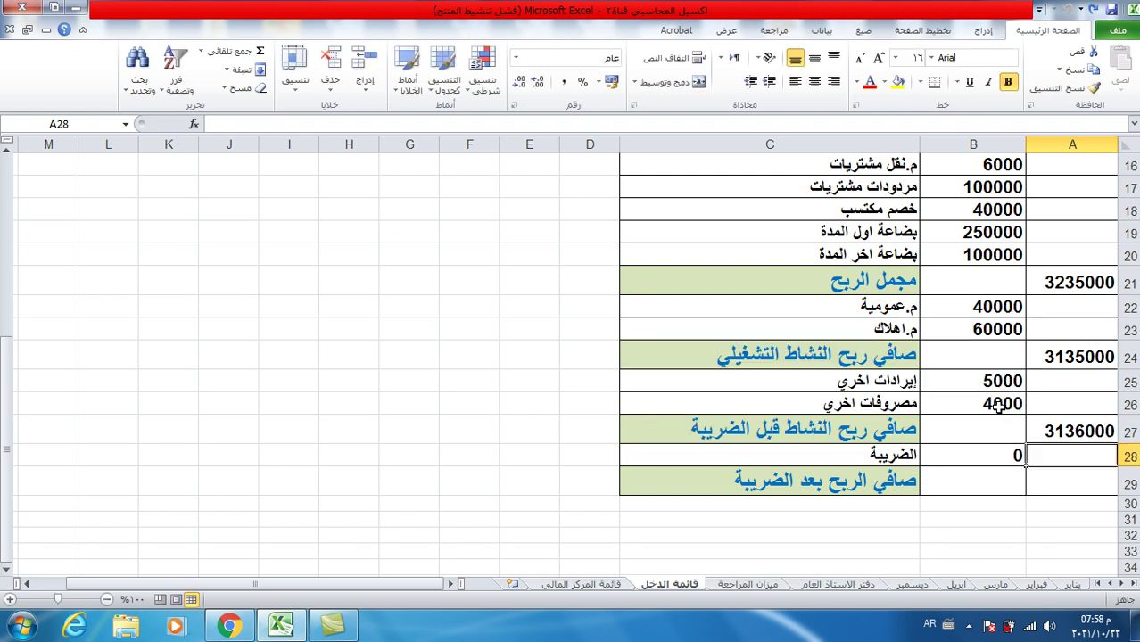
left_click(991, 452)
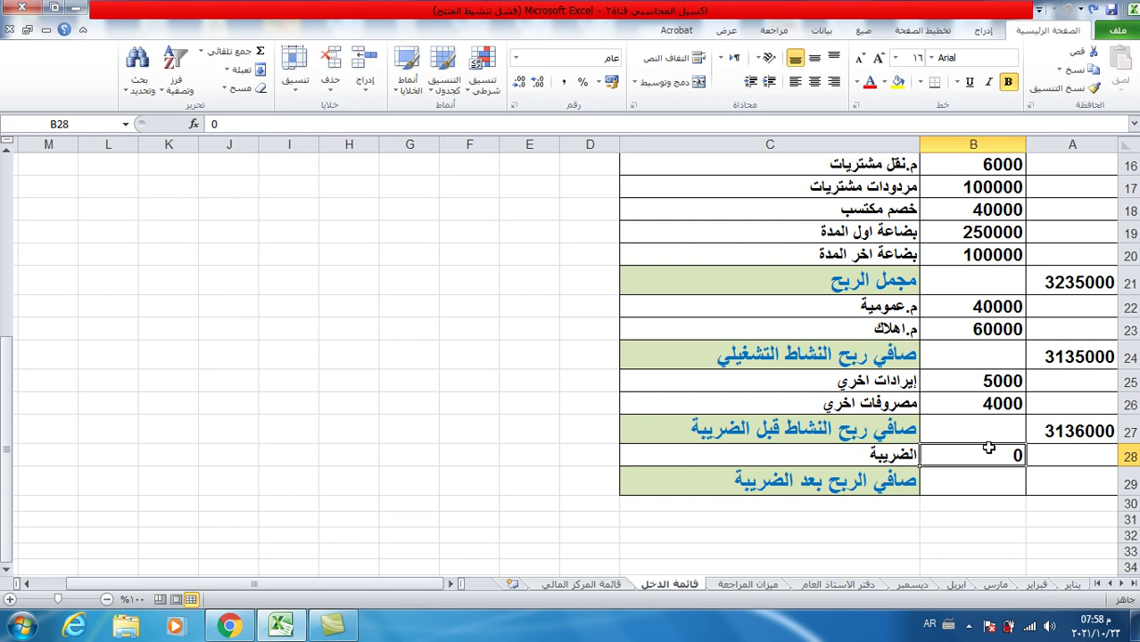
Step: Enter the tax formula =A27*.2 in B28, giving 627200
type("=")
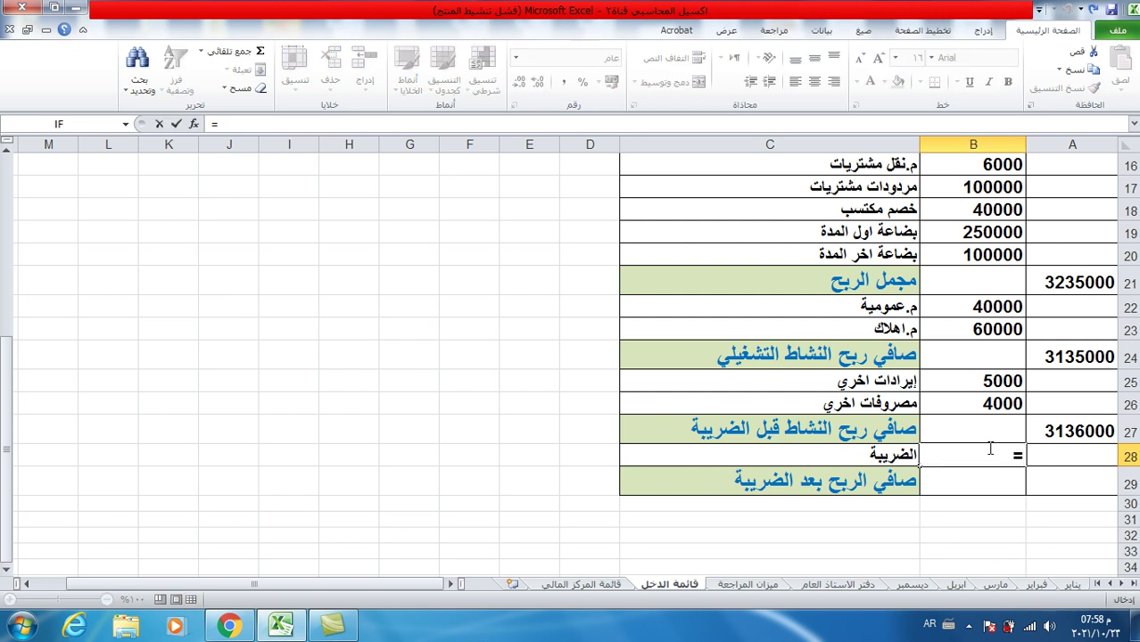
left_click(1070, 432)
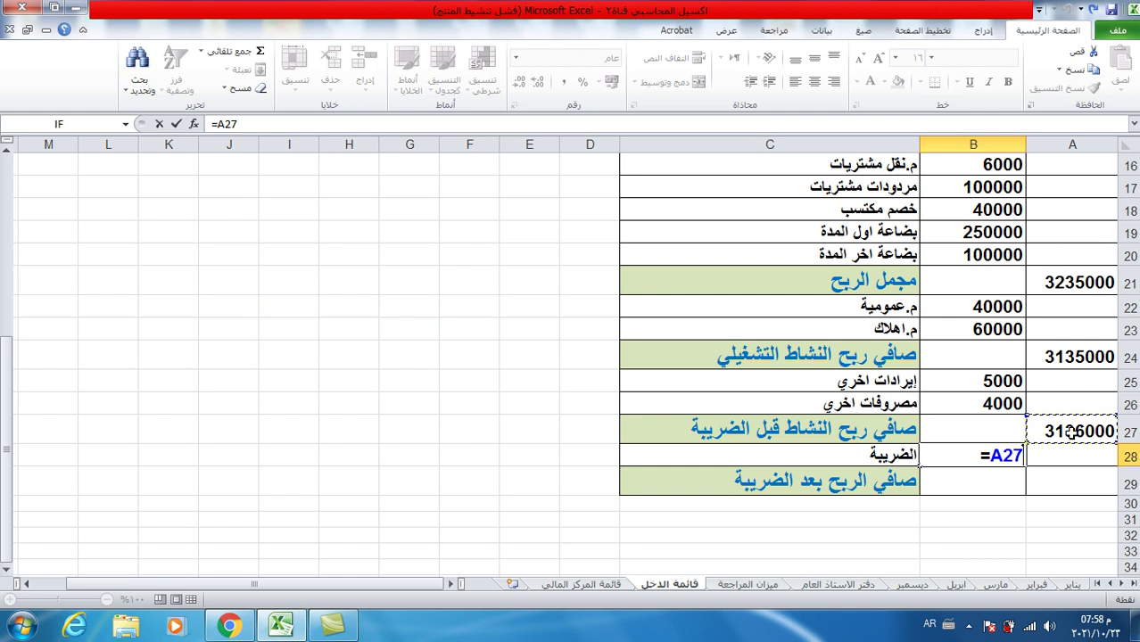
type("*")
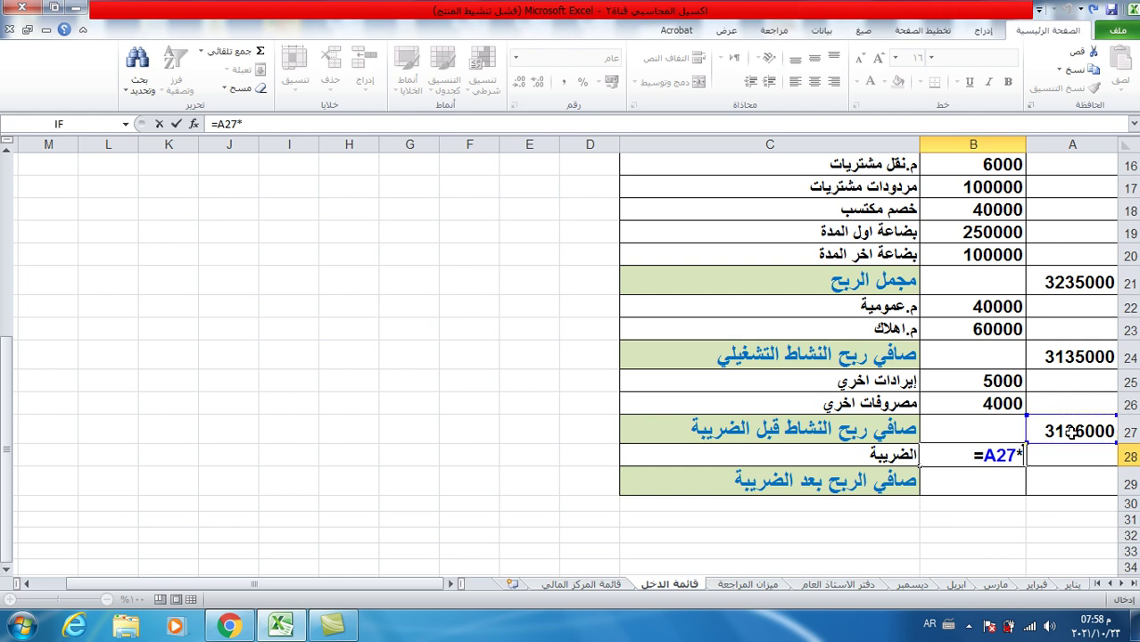
type(".2")
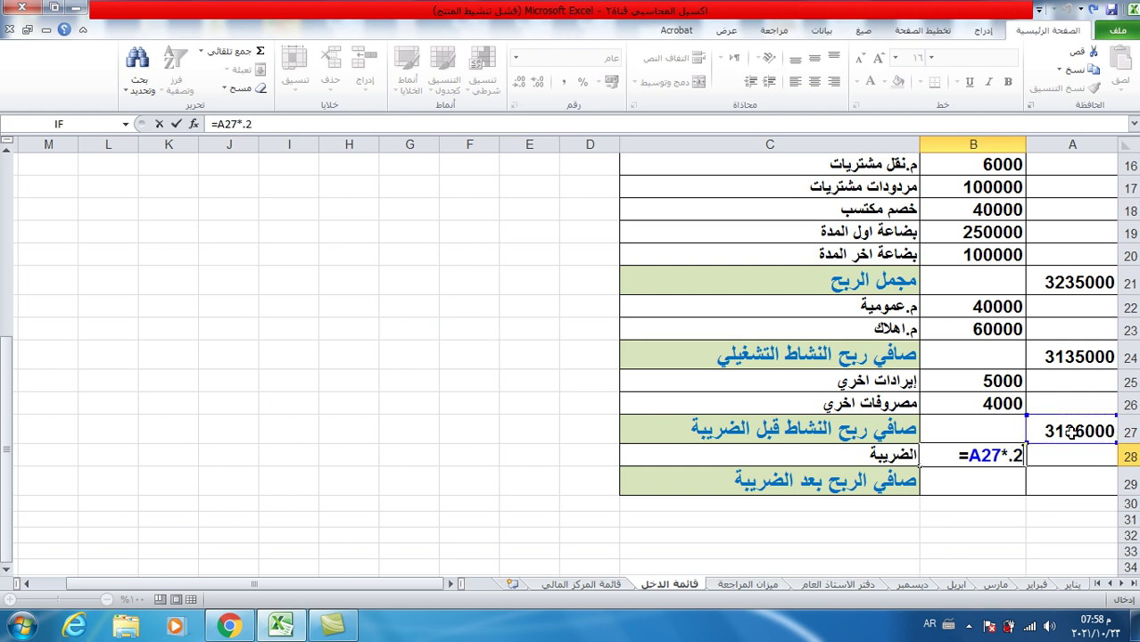
key("Return")
left_click(979, 455)
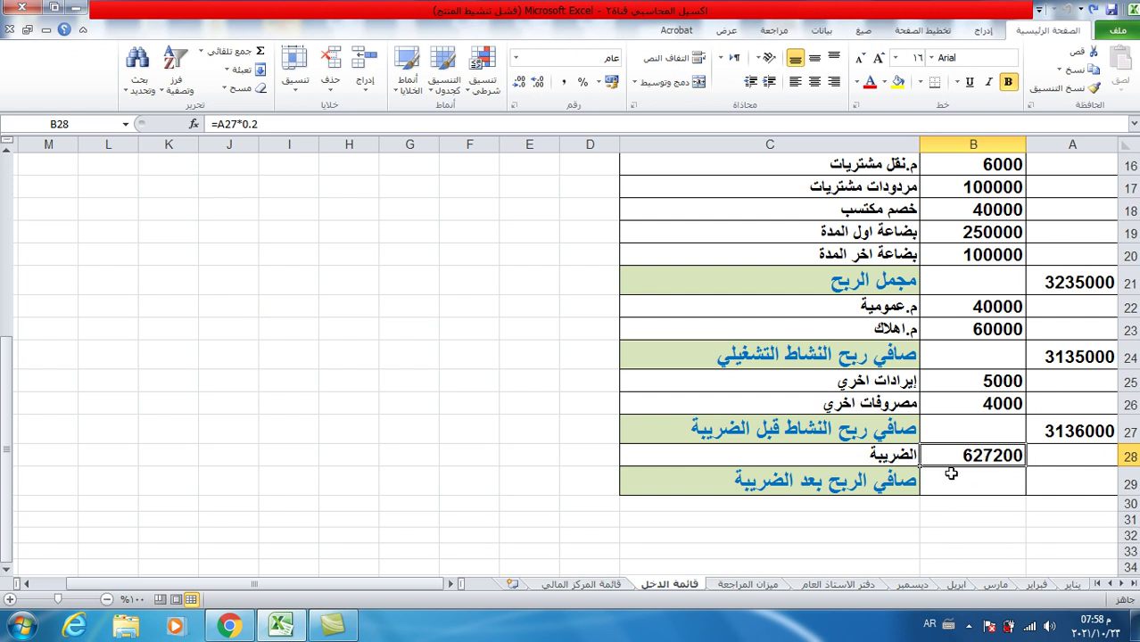
left_click(1056, 476)
type("=")
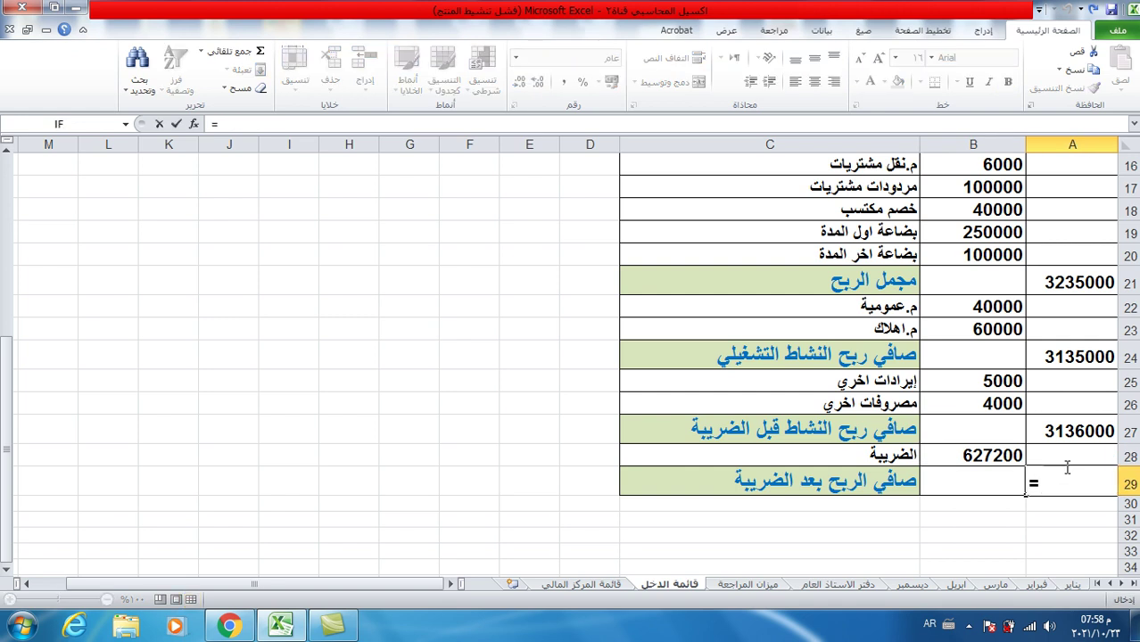
Step: Complete net profit after tax as =A27-B28, giving 2508800
left_click(1086, 430)
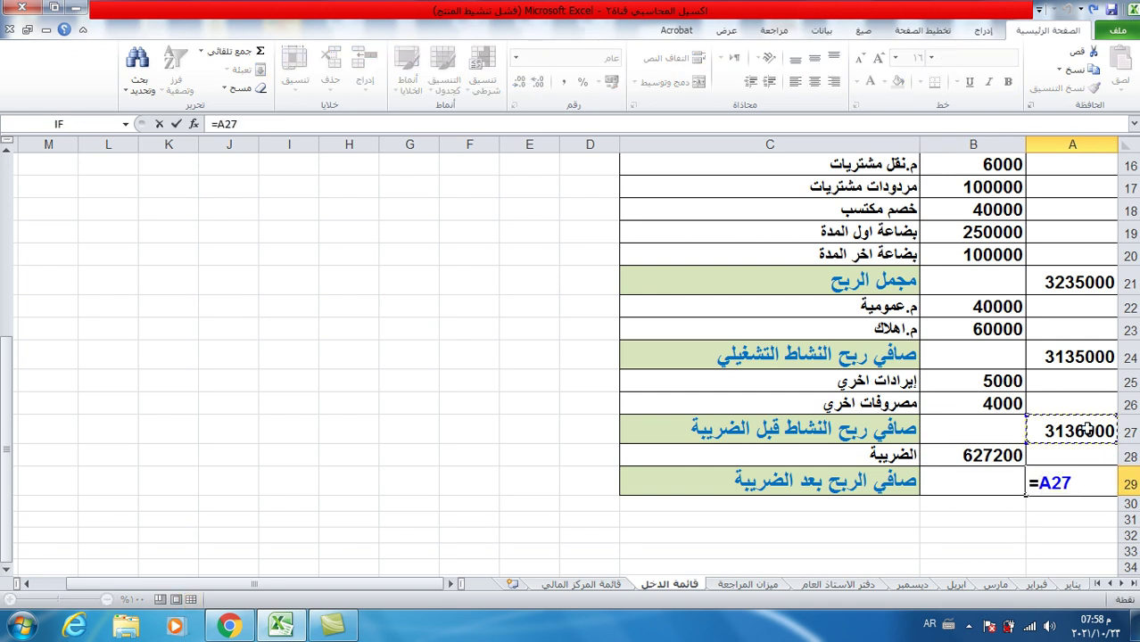
type("-")
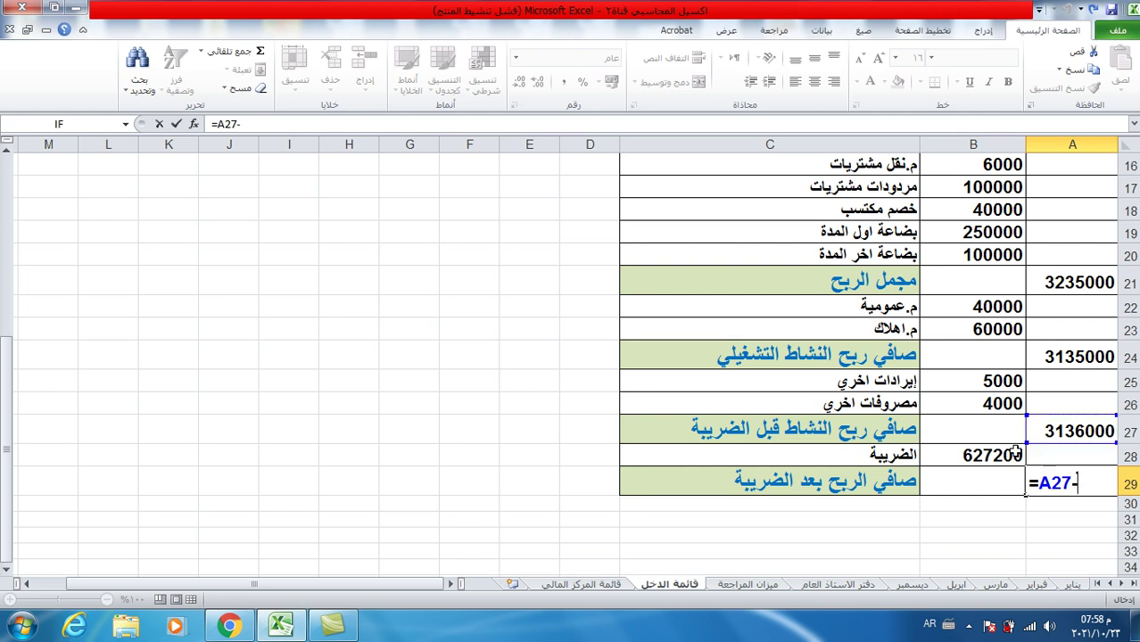
left_click(997, 455)
key("Return")
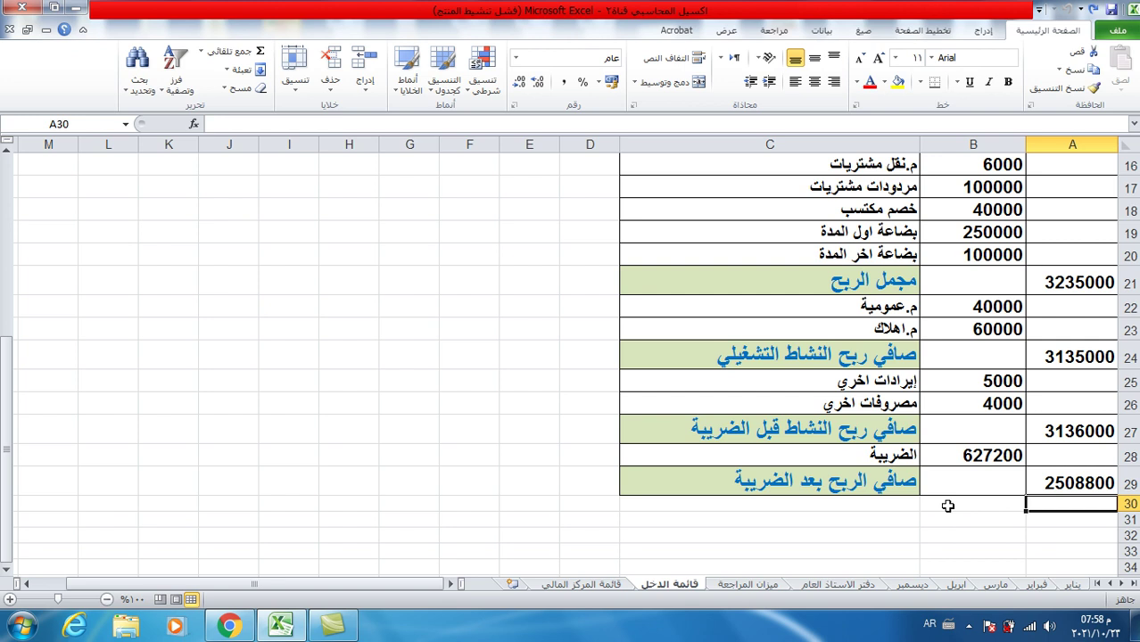
scroll(947, 506, "up", 2)
scroll(947, 505, "up", 1)
scroll(947, 506, "up", 2)
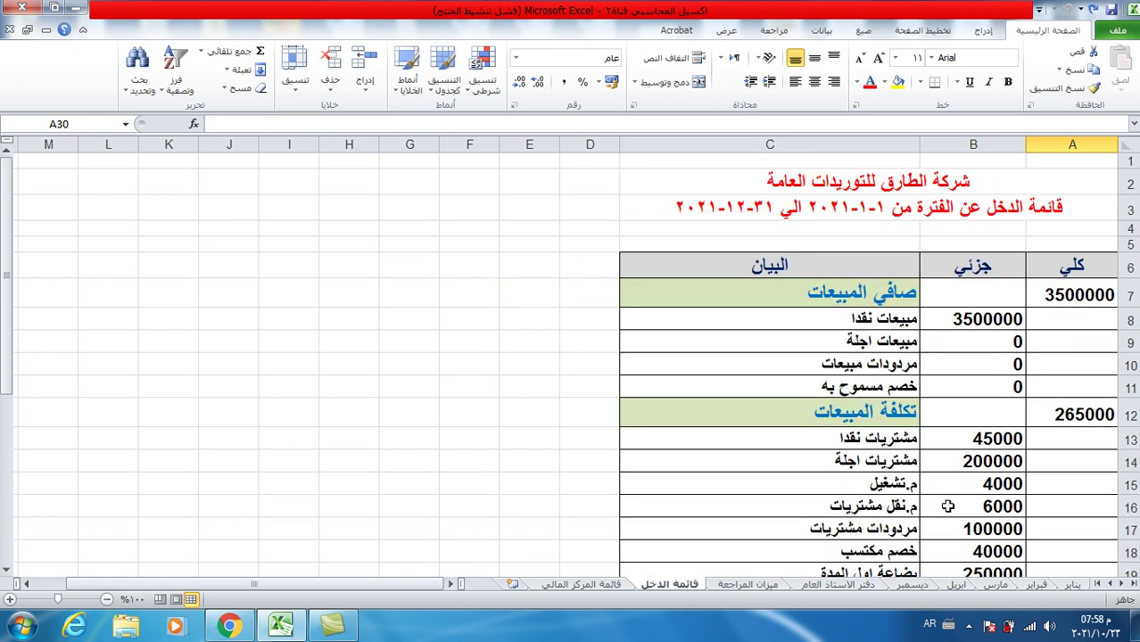